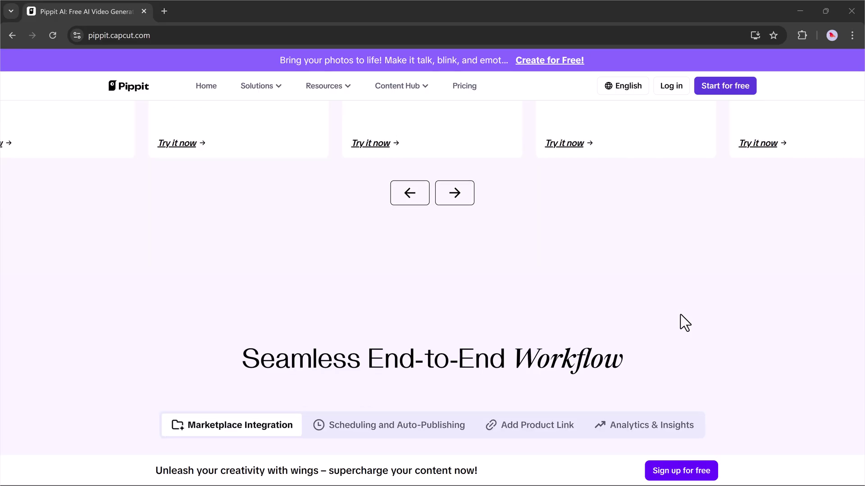
- Look through the Pippit homepage sections on workflow, commercial assets and business impact
scroll(680, 315, "down", 10)
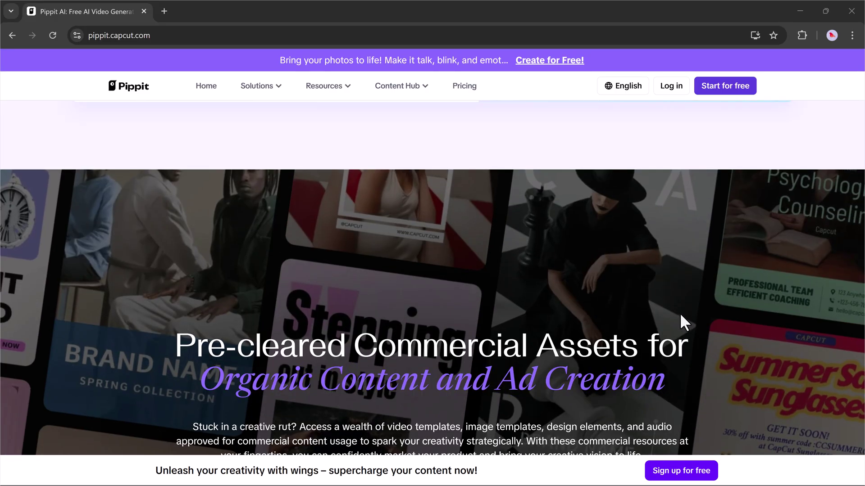
scroll(683, 322, "down", 10)
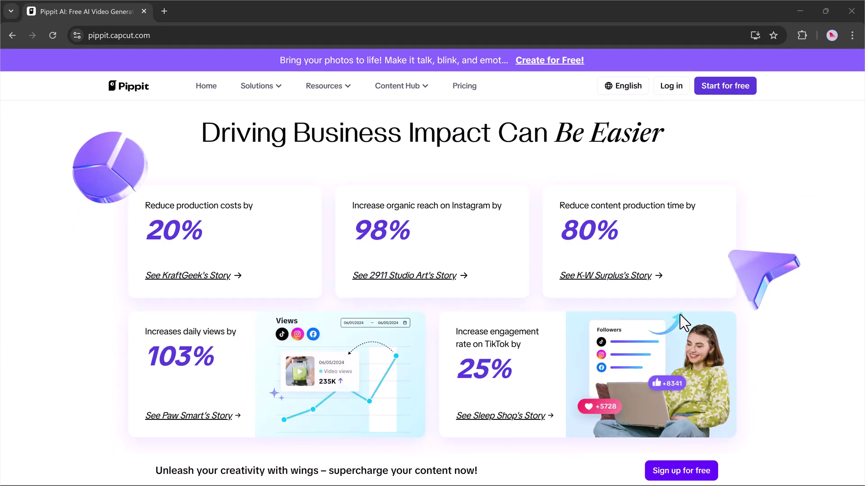
scroll(681, 323, "down", 5)
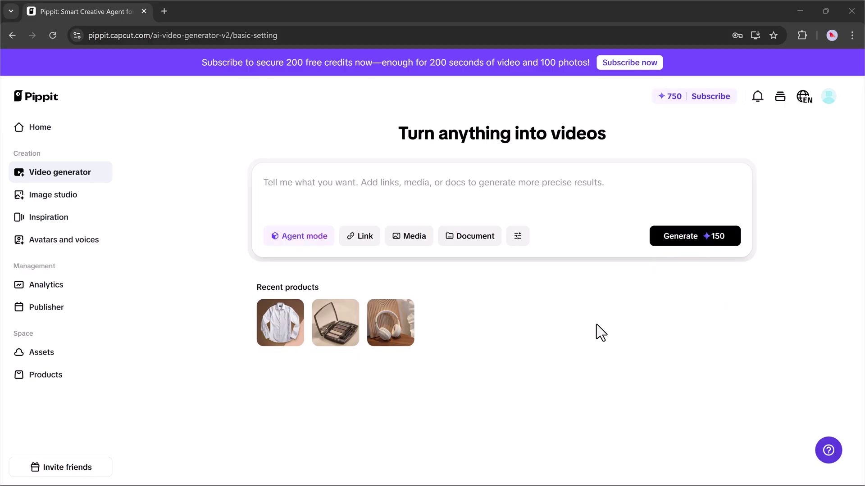
left_click(288, 189)
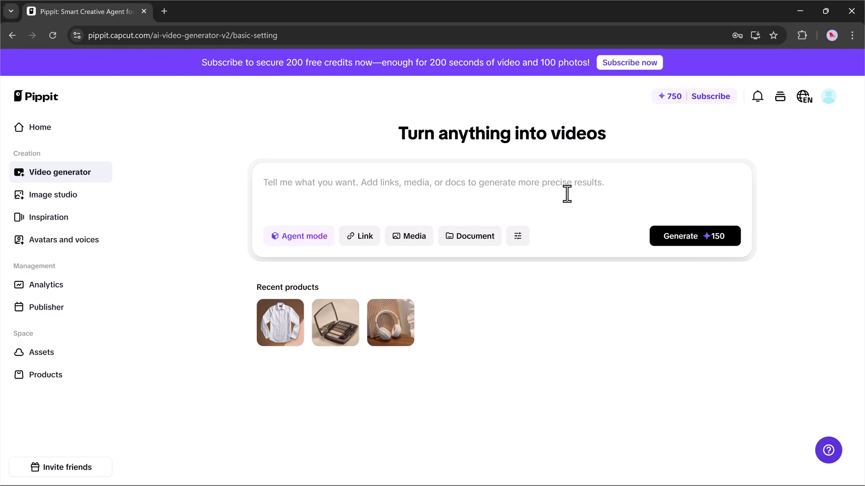
left_click(305, 236)
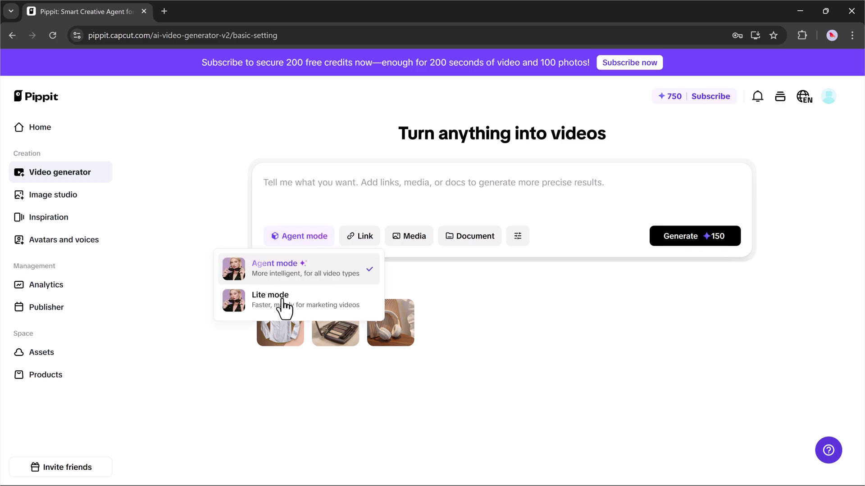
left_click(350, 198)
left_click(360, 235)
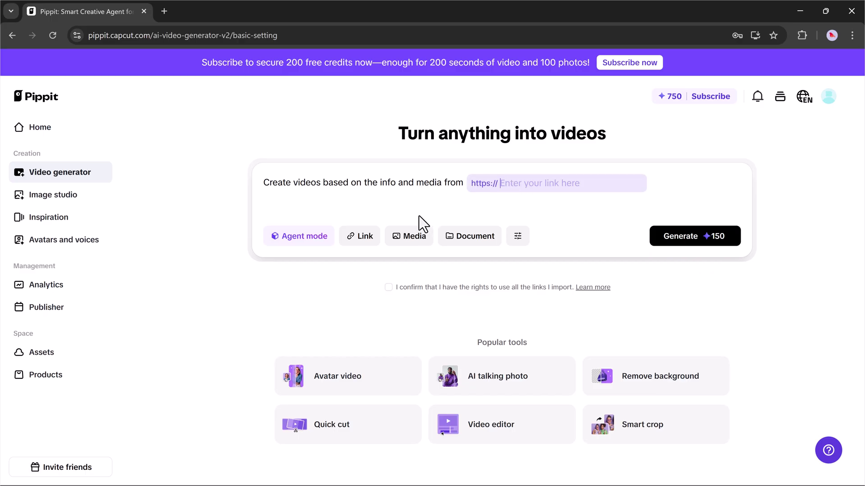
key("BackSpace")
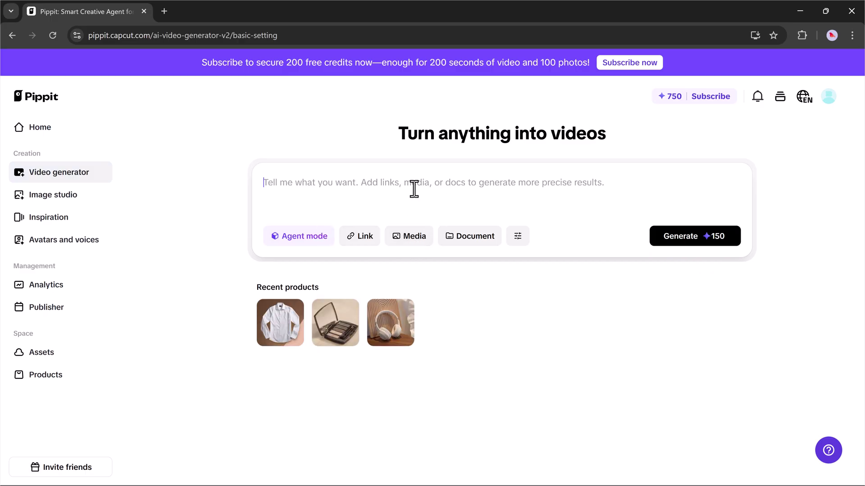
- In Agent mode, enter a prompt for an online language learning platform promo with subtitles, a voiceover, and an educational and trustworthy tone
left_click(306, 239)
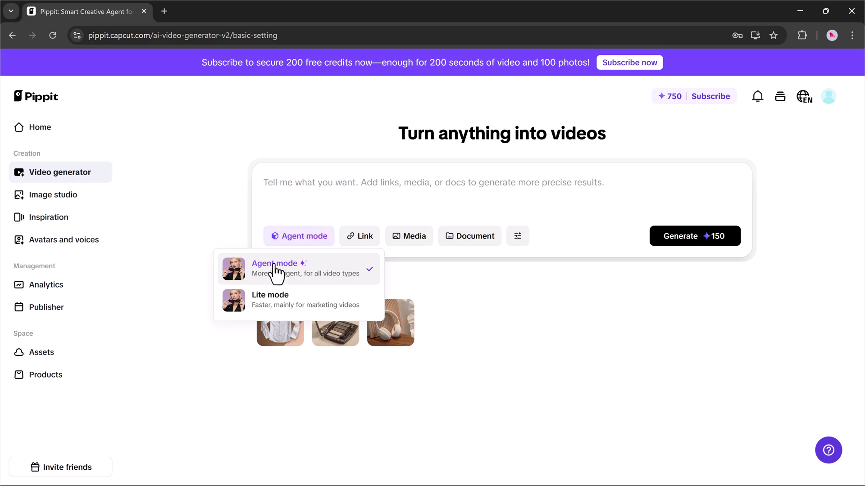
type("Make a promotional video for an online language learning platform that offers 24/7 classes, native tutors, and affordable pricing. Add subtitles and a voiceover. Use an educational and trustworthy tone")
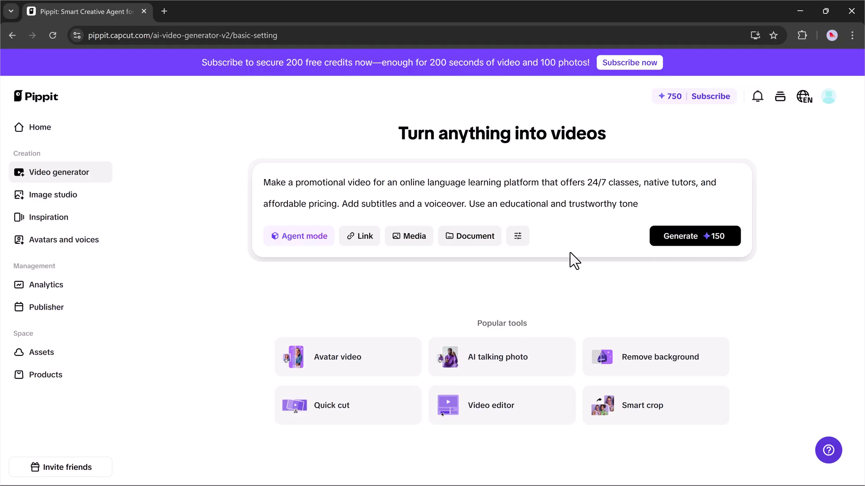
- Keep avatar use and English, set the video length to ~15s, and generate the video, accepting the usage terms
left_click(516, 237)
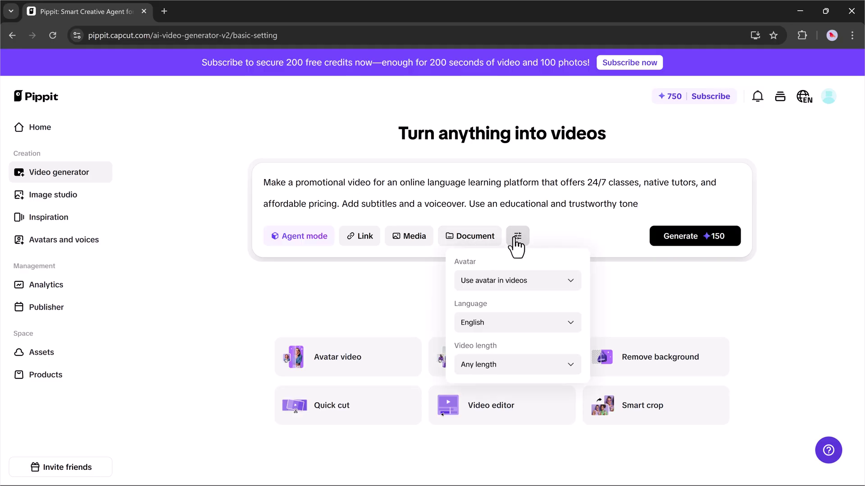
left_click(513, 288)
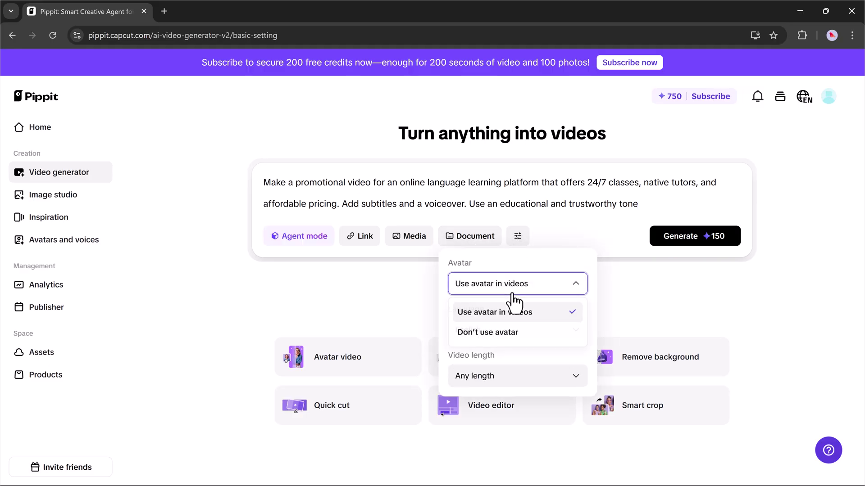
left_click(557, 360)
left_click(553, 338)
left_click(564, 334)
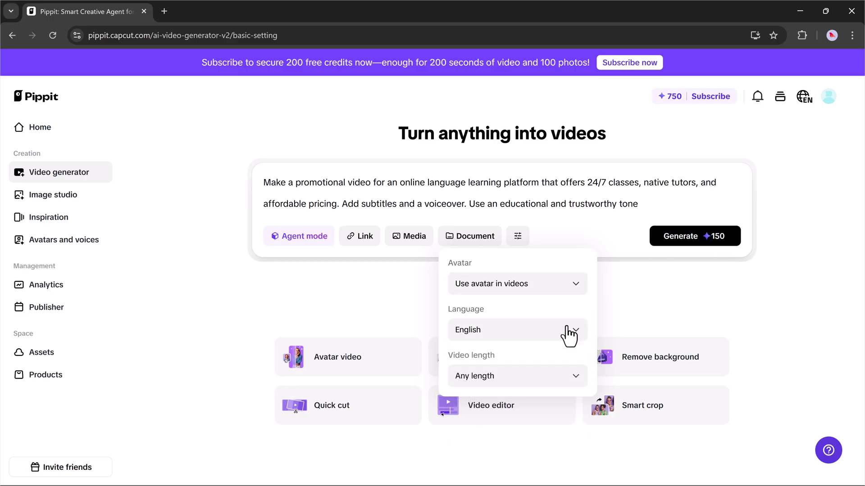
left_click(547, 382)
left_click(525, 425)
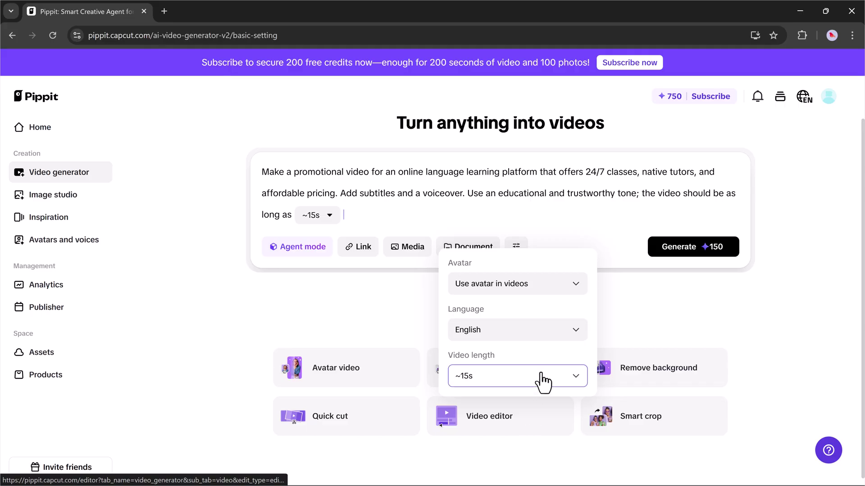
left_click(690, 256)
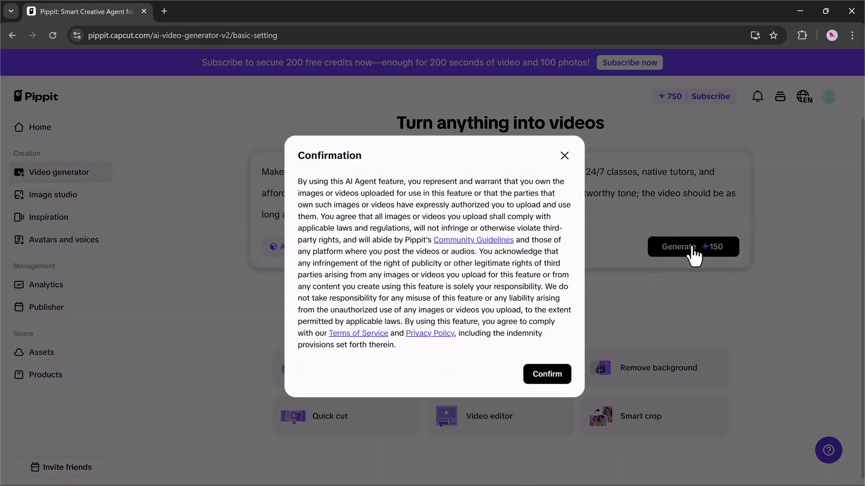
left_click(546, 378)
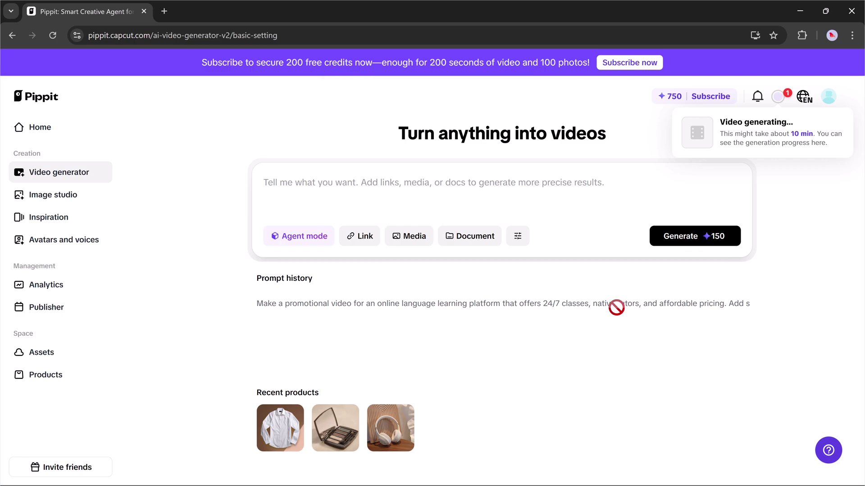
- Download the completed marketing video from the generation tasks and open its preview
left_click(778, 98)
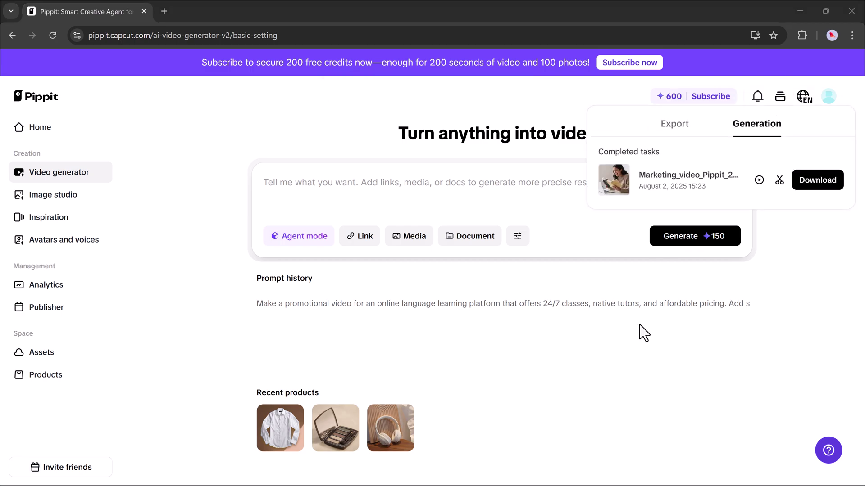
left_click(803, 189)
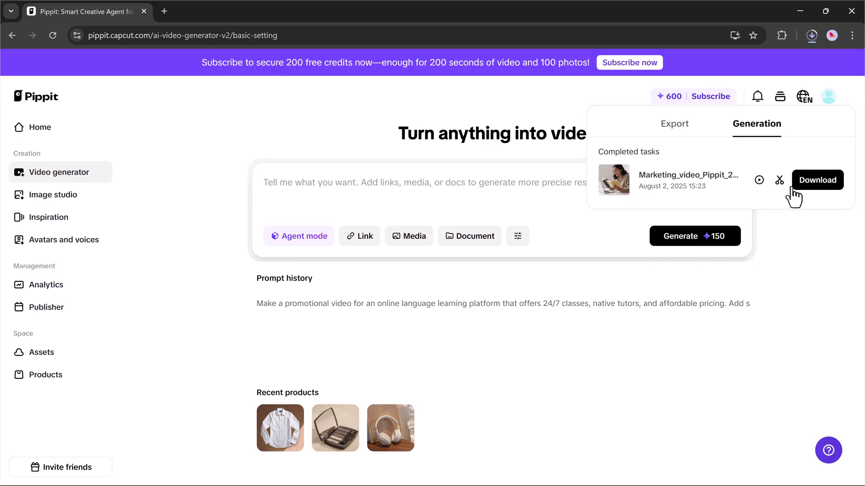
left_click(699, 193)
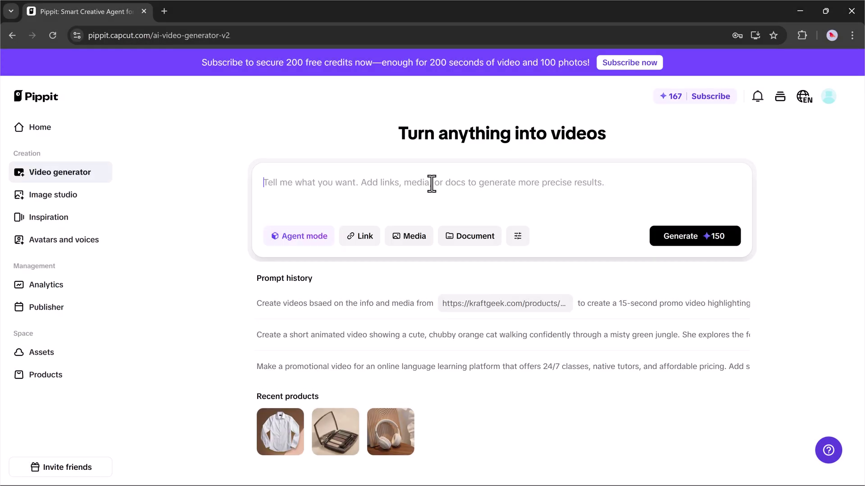
- Enter the prompt for a 60-second smart water bottle marketing video and generate it in Agent mode
key("ctrl+v")
scroll(429, 196, "up", 1)
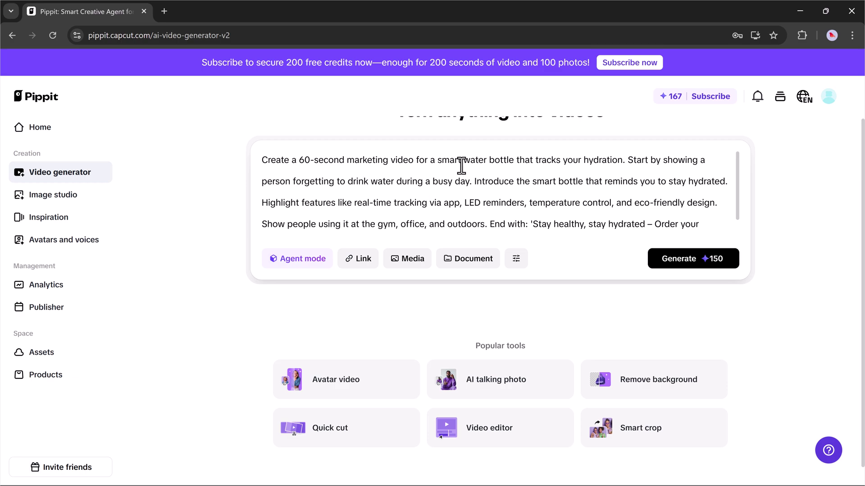
left_click(299, 265)
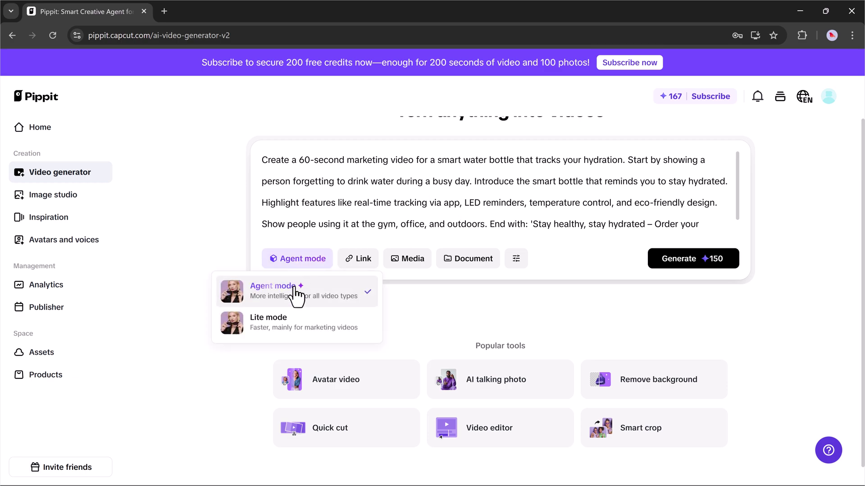
left_click(463, 272)
left_click(677, 263)
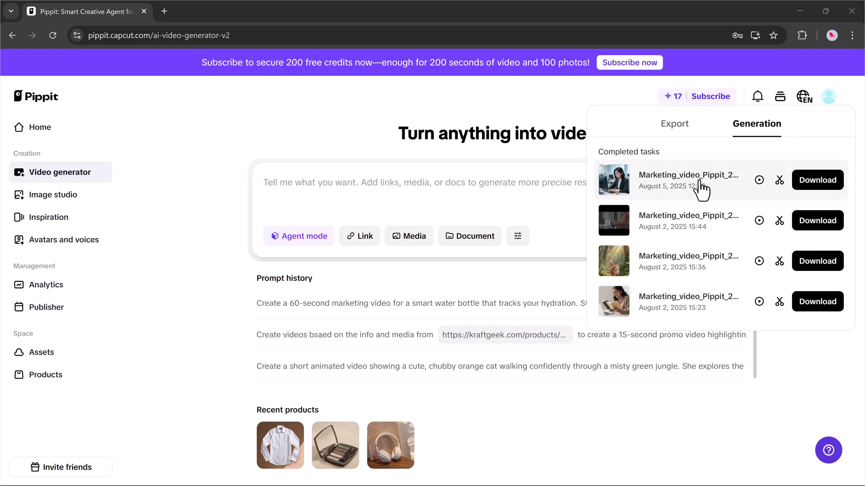
- Play the newest generated marketing video from the completed tasks
left_click(700, 188)
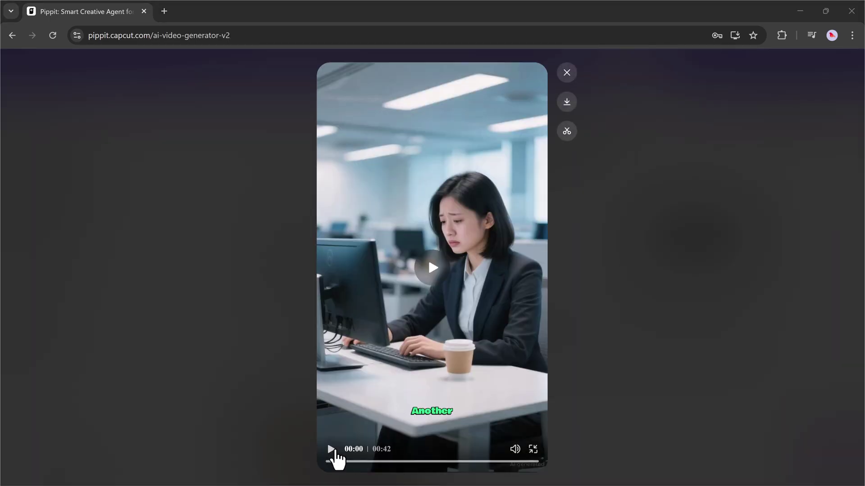
left_click(332, 449)
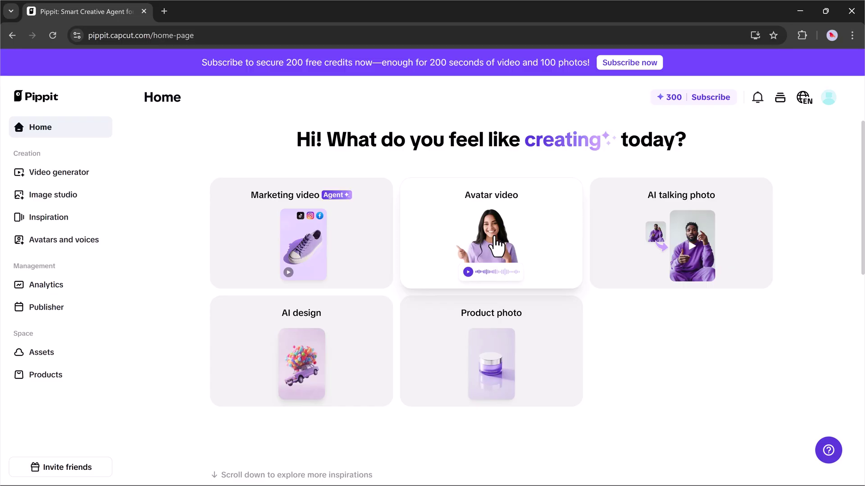
- Start an avatar video and choose the "Fabian outdoors" avatar from the recommended avatars
left_click(495, 239)
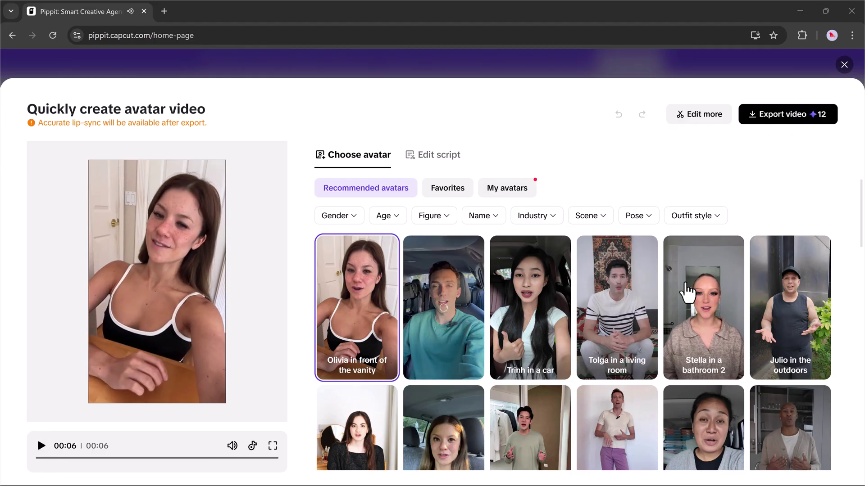
scroll(687, 293, "down", 3)
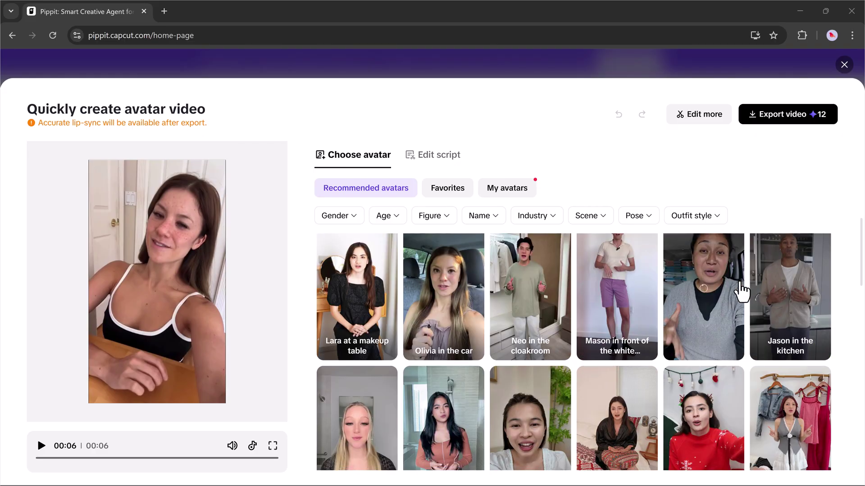
scroll(742, 290, "down", 5)
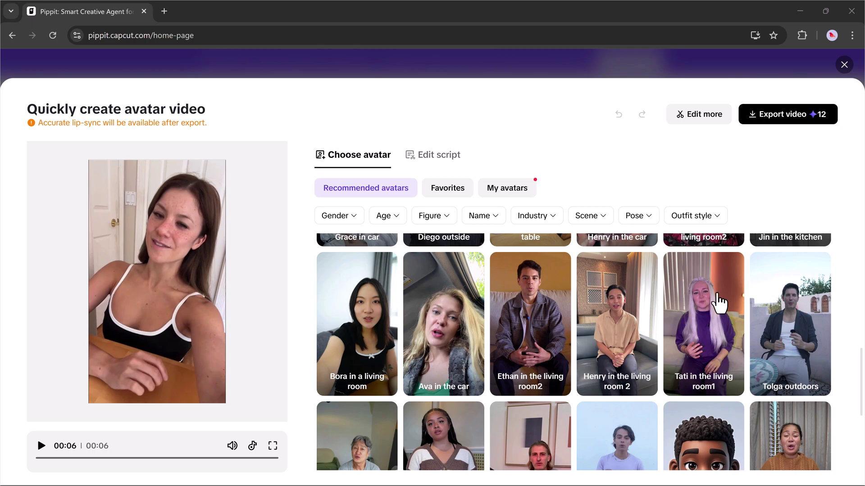
scroll(561, 400, "down", 5)
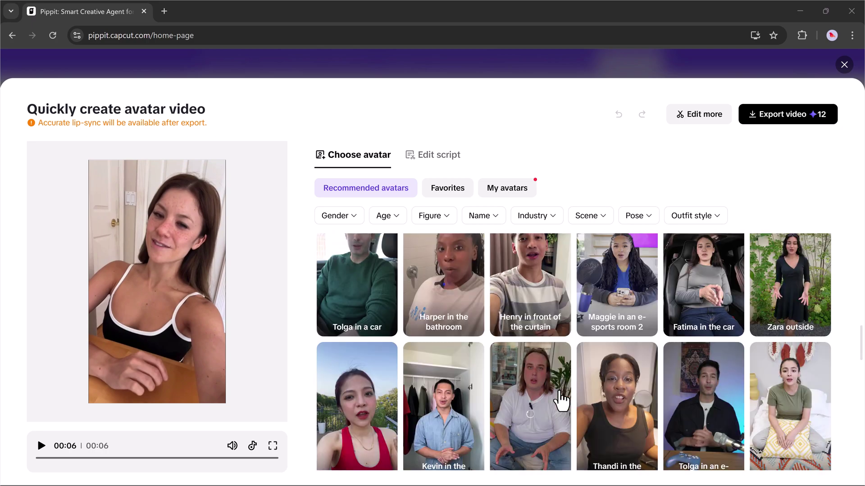
scroll(560, 400, "down", 5)
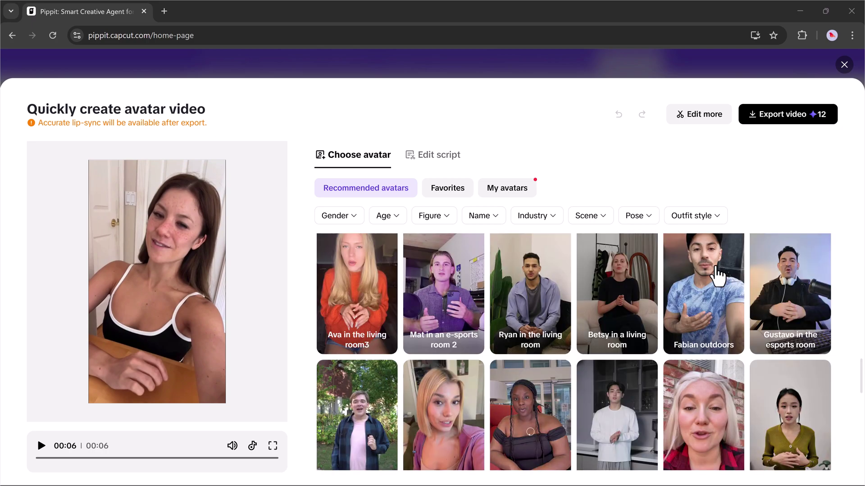
left_click(716, 277)
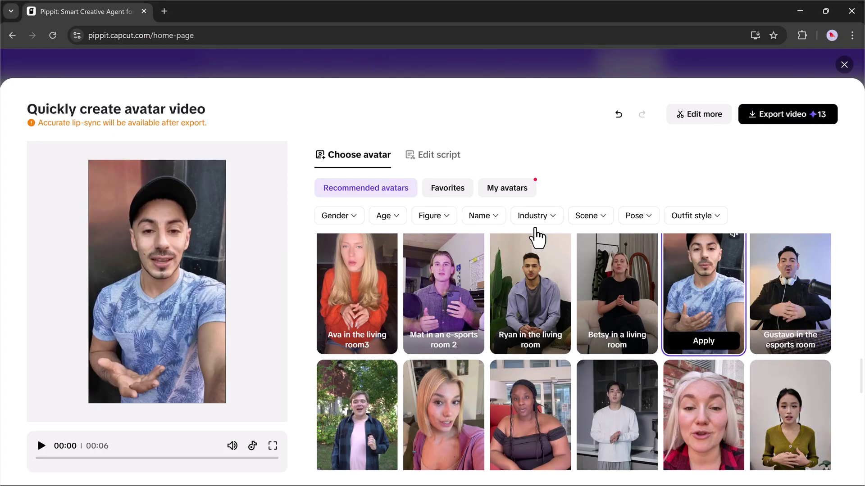
- Clear the default script text of the avatar video
left_click(426, 158)
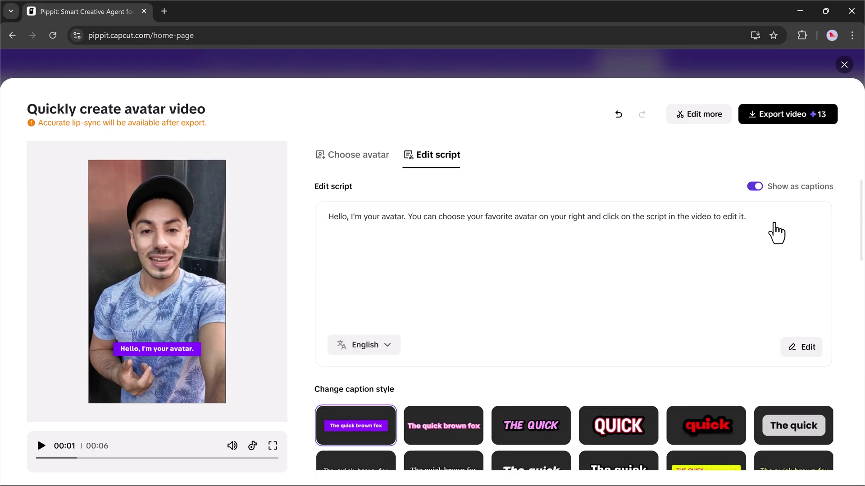
left_click(469, 221)
key("BackSpace")
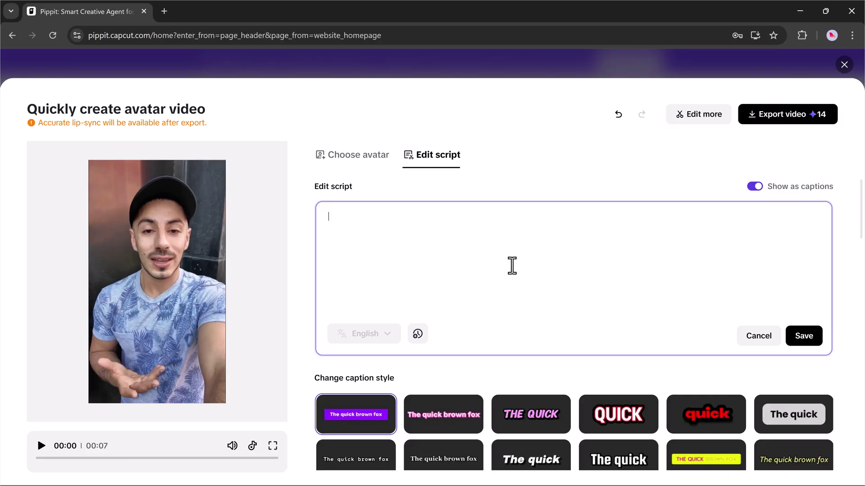
- Examine the avatar, text and audio libraries for the avatar video in the full video editor, and return to the quick avatar setup
left_click(701, 124)
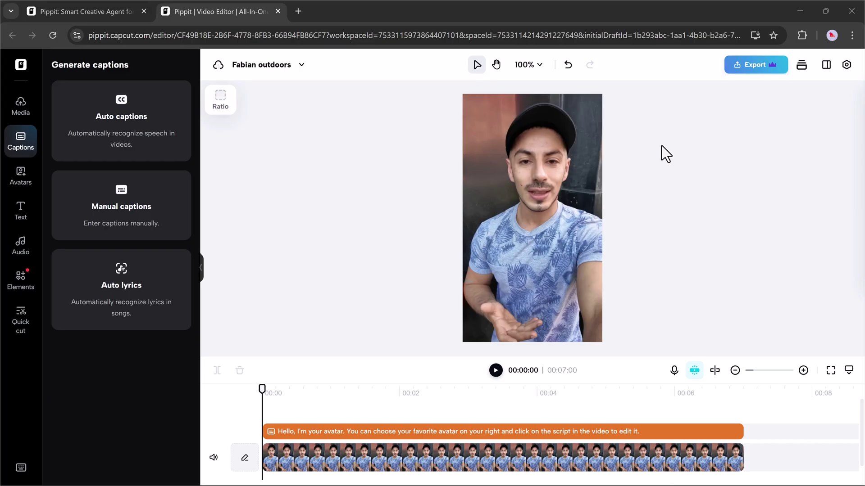
left_click(482, 466)
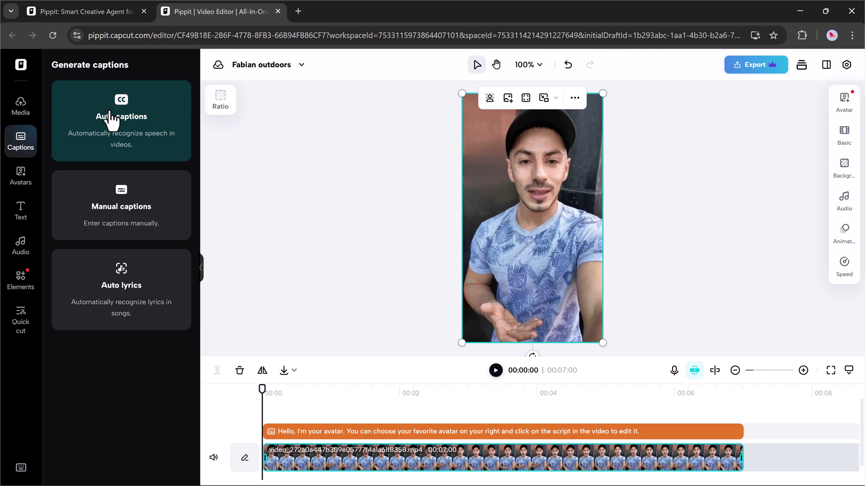
left_click(23, 177)
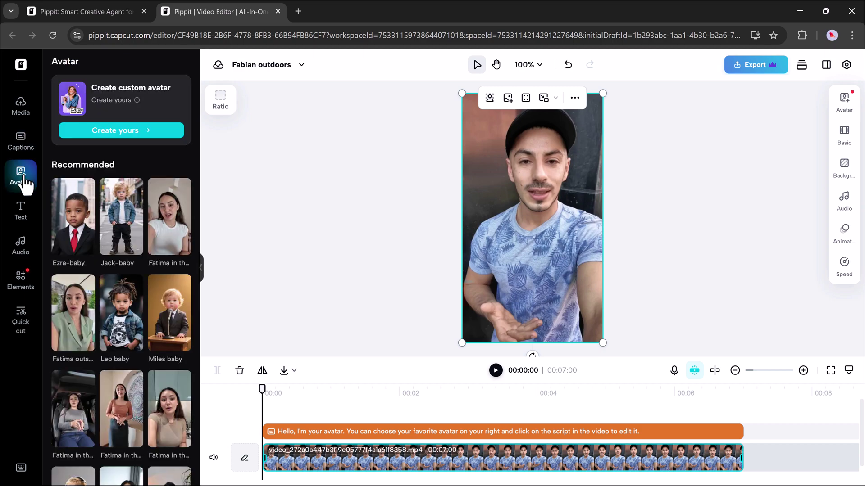
left_click(23, 206)
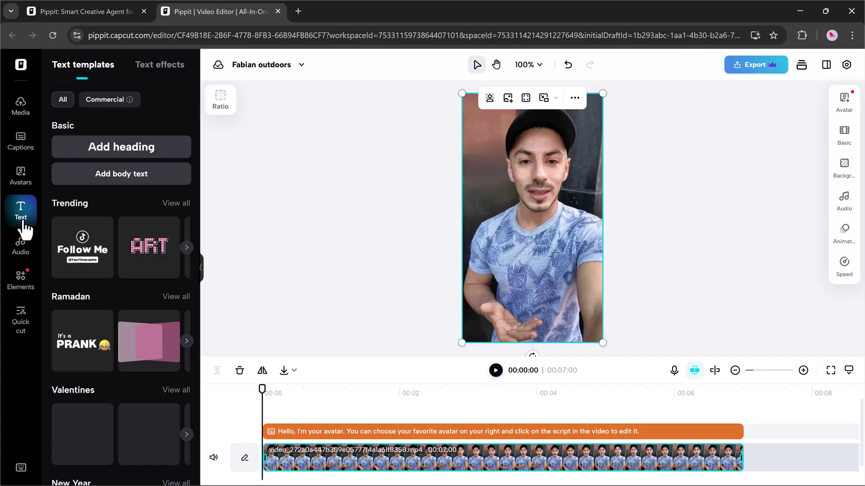
left_click(22, 245)
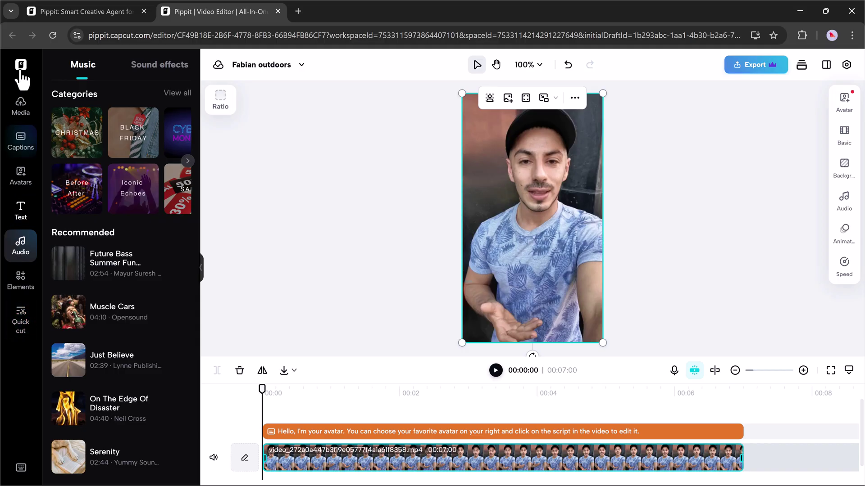
left_click(278, 12)
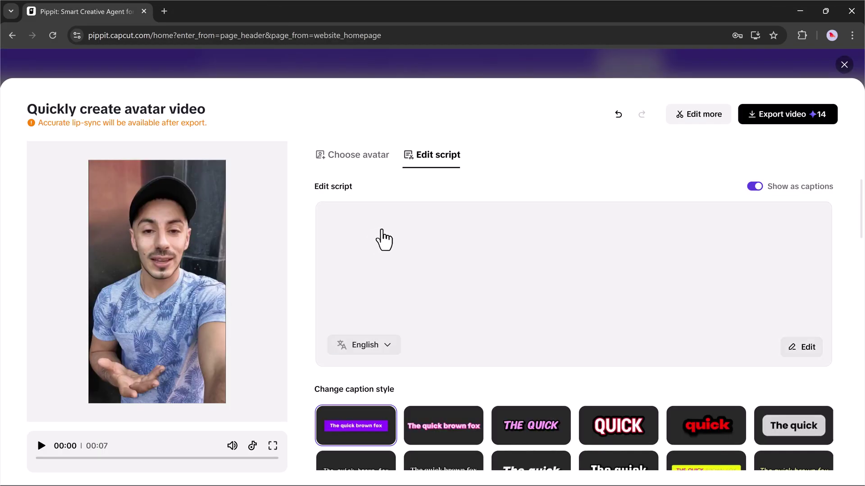
- Save an English script beginning "Social media is such a fun and powerful way to connect with the world!" and apply the light grey caption style
left_click(407, 233)
left_click(389, 328)
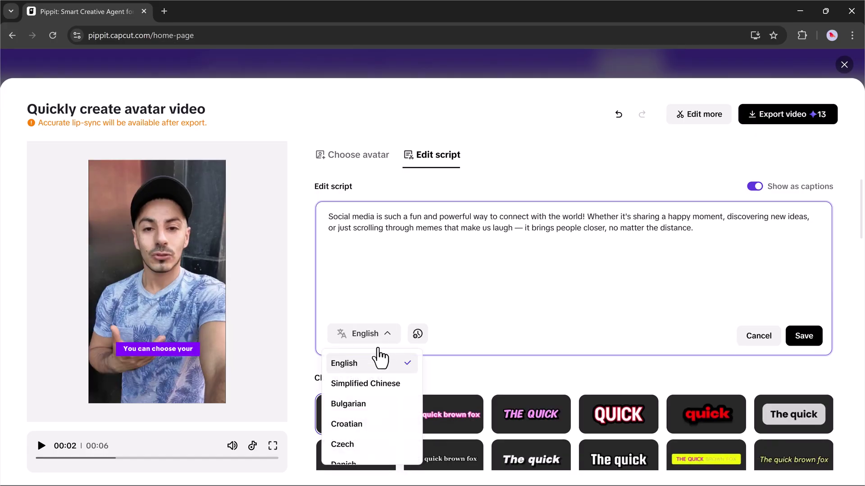
left_click(537, 339)
scroll(536, 336, "down", 2)
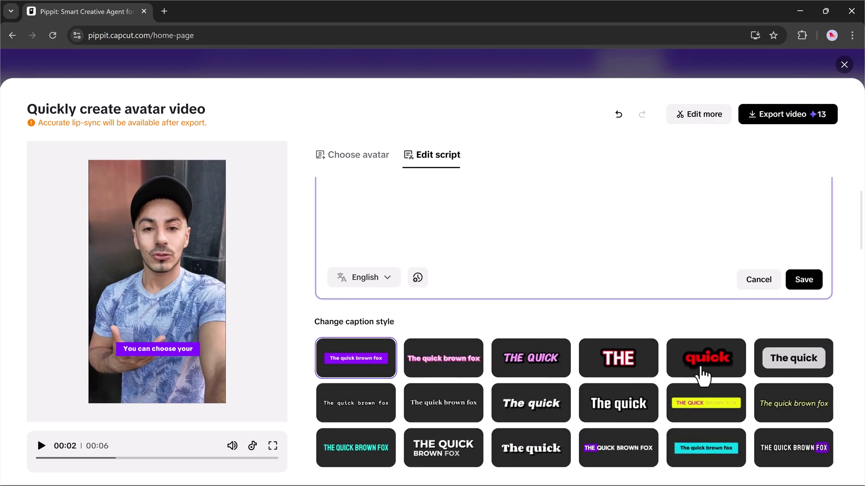
left_click(801, 356)
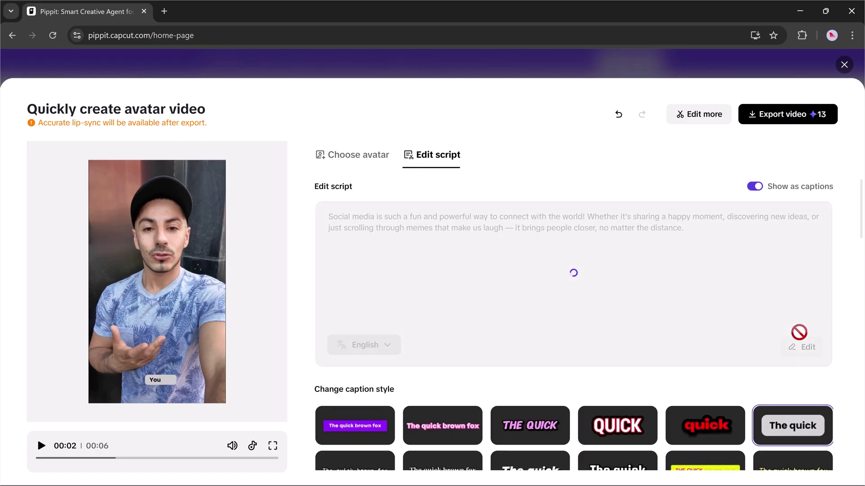
- Export the avatar video with no watermark and download it
left_click(795, 119)
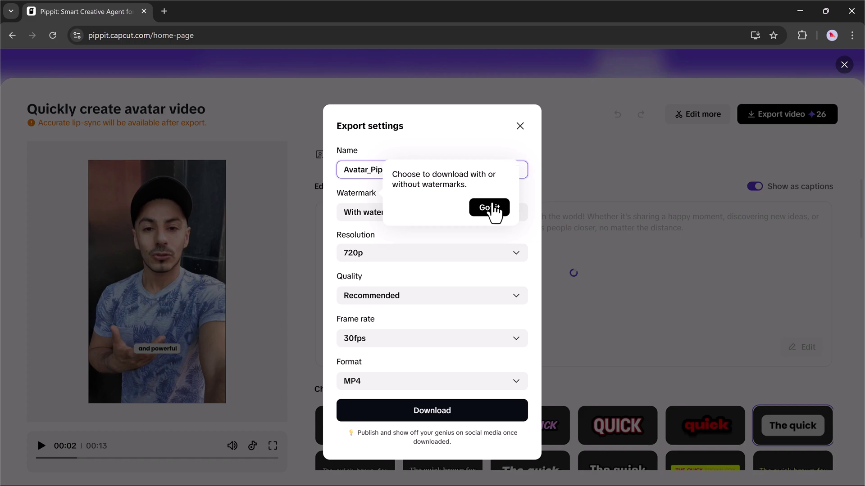
left_click(490, 208)
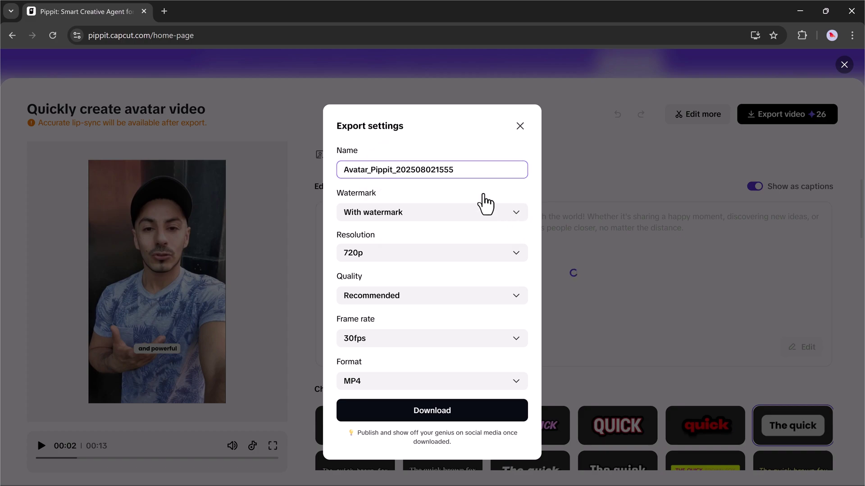
left_click(475, 209)
left_click(469, 255)
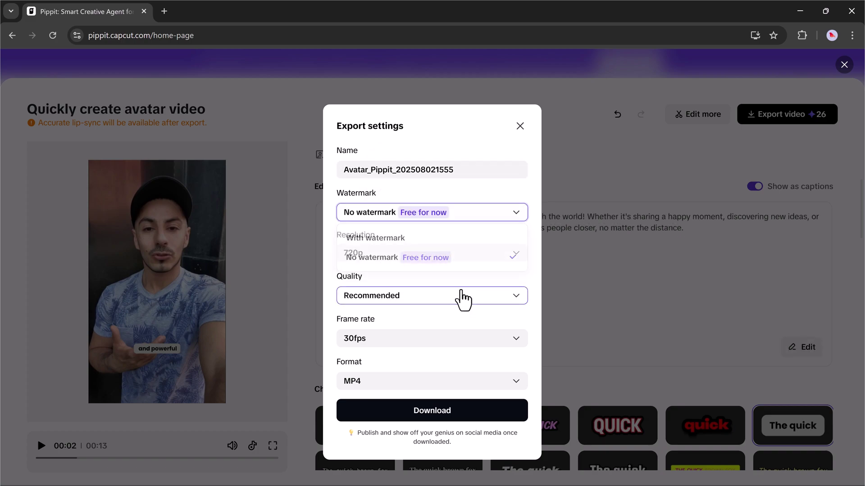
left_click(489, 254)
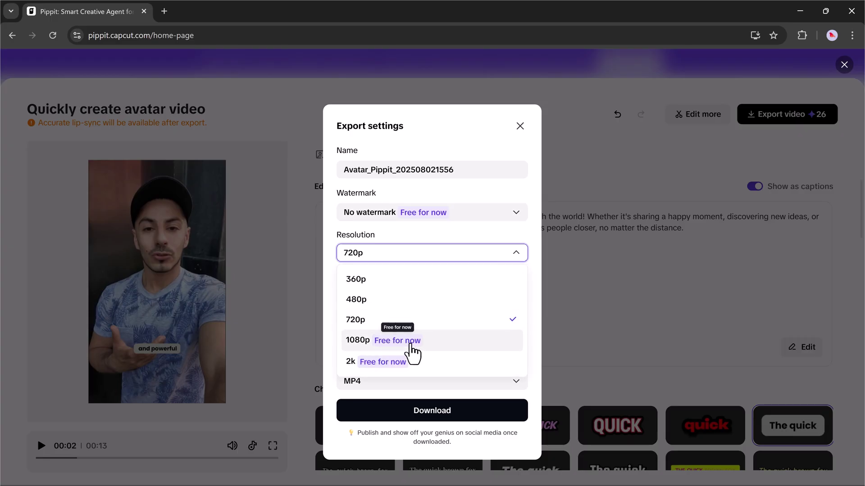
left_click(386, 415)
left_click(385, 415)
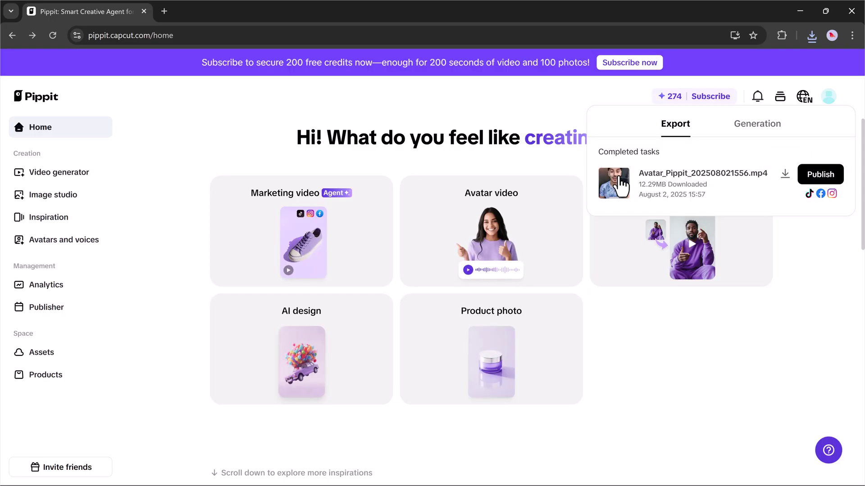
- Open the exported avatar video for publishing, preview it, and close the post scheduling window
left_click(818, 171)
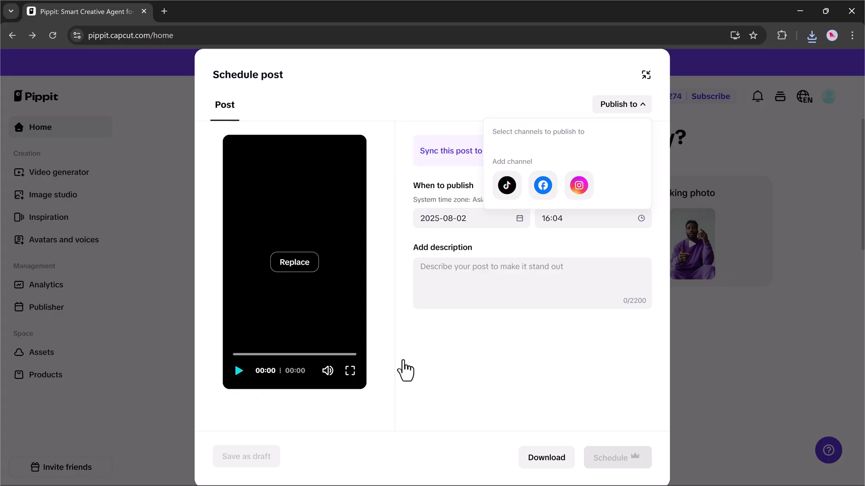
left_click(384, 370)
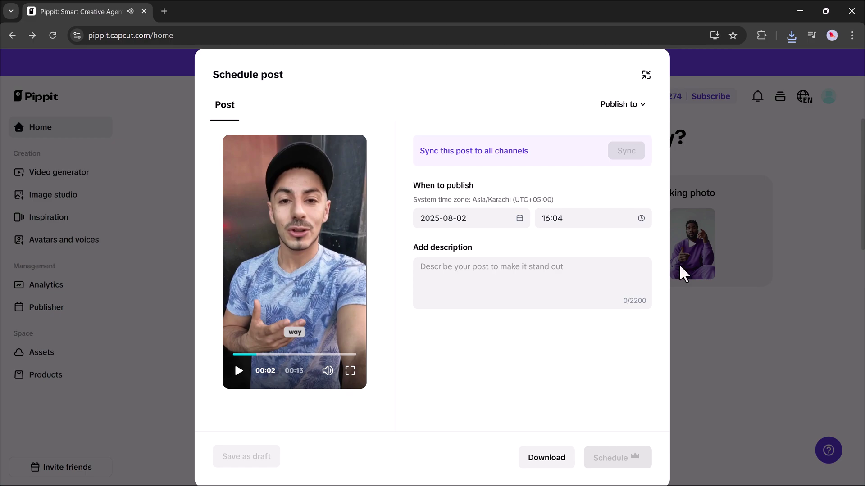
left_click(685, 324)
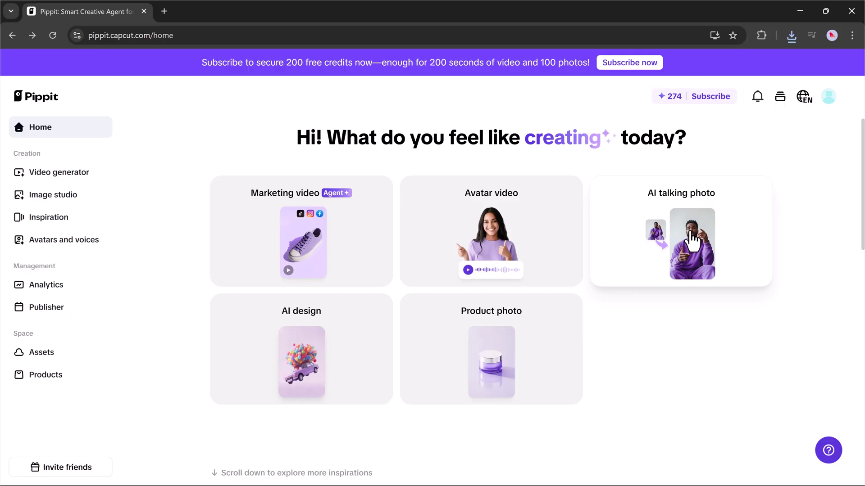
left_click(674, 238)
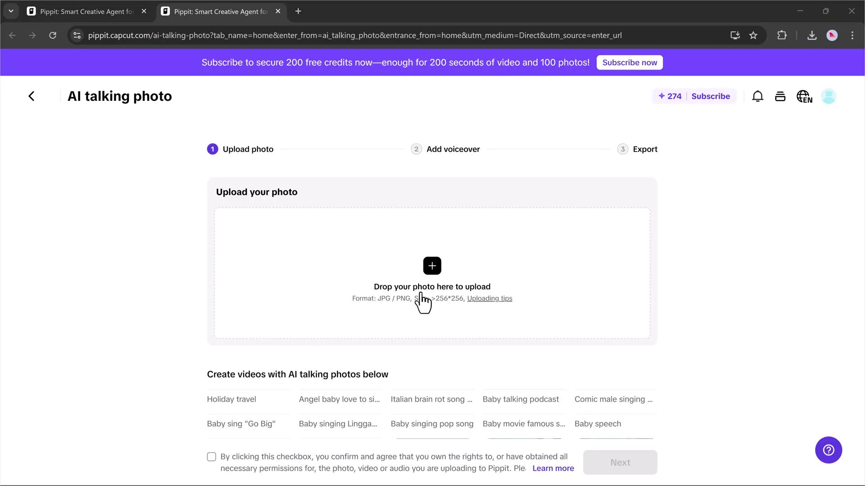
left_click(432, 276)
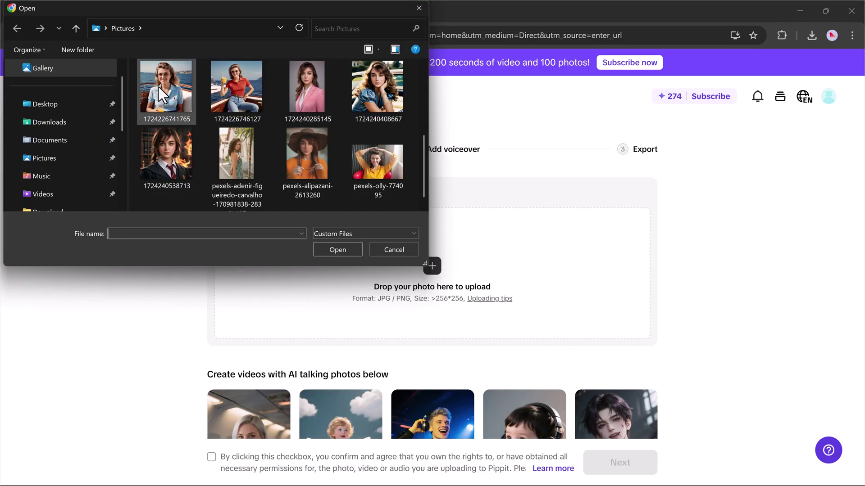
double_click(158, 86)
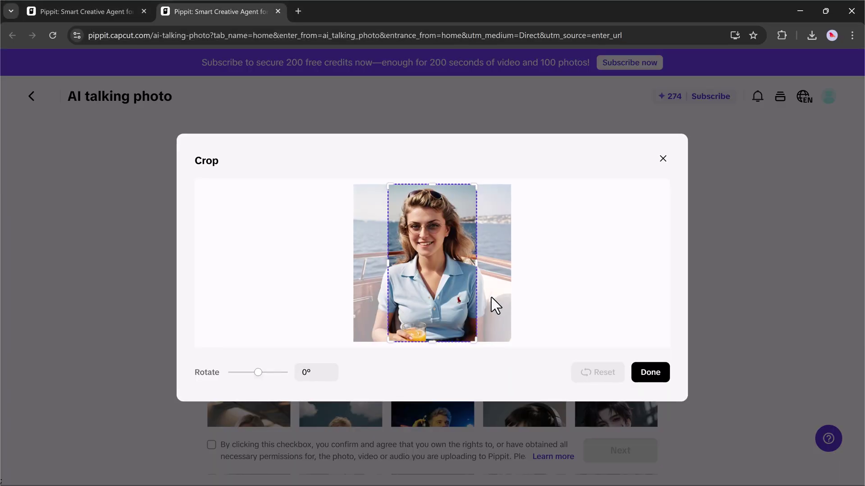
left_click(651, 373)
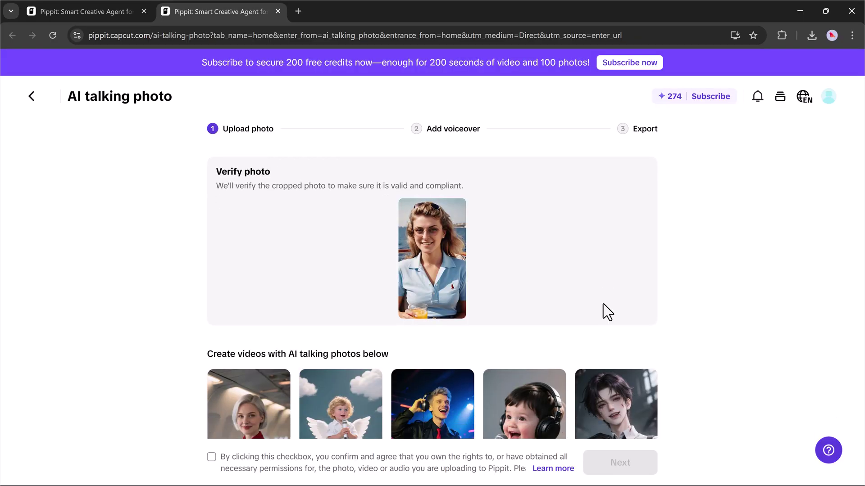
- Replace the uploaded photo with the "Baby singing pop song" sample talking photo
scroll(603, 304, "down", 5)
scroll(511, 270, "up", 1)
scroll(516, 270, "down", 5)
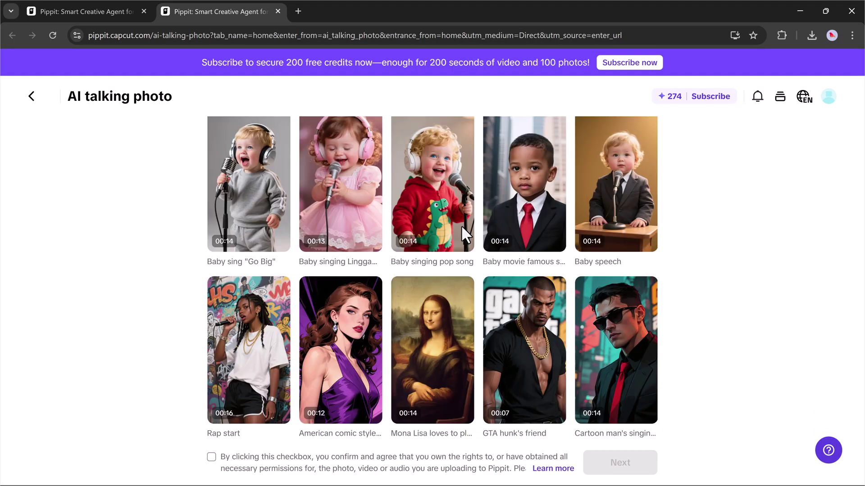
left_click(435, 208)
left_click(642, 256)
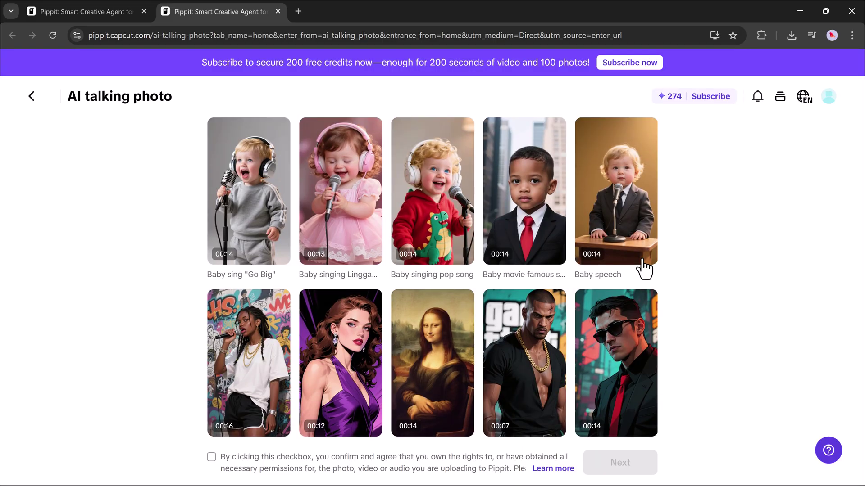
scroll(644, 269, "up", 5)
scroll(644, 269, "up", 5)
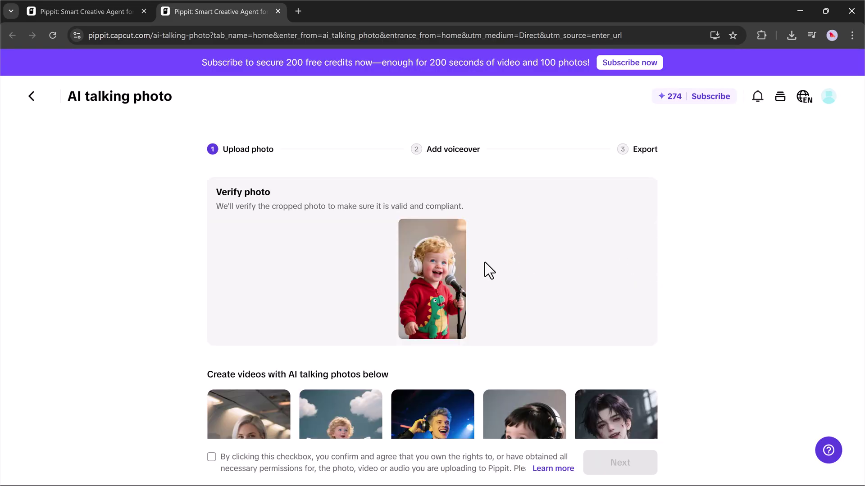
- Agree to the photo rights statement and continue to the voiceover stage
scroll(243, 448, "down", 5)
left_click(211, 457)
left_click(598, 463)
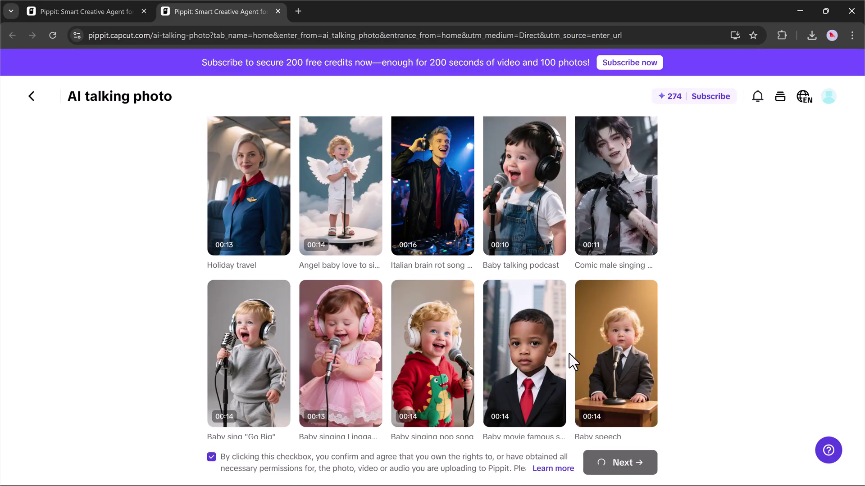
- Enter the English voiceover script beginning "Social media is such a fun and powerful way to connect with the world!"
type("Social media is such a fun and powerful way to connect with the world! Whether it's sharing a happy moment, discovering new ideas, or just scrolling through memes that make us laugh — it brings people")
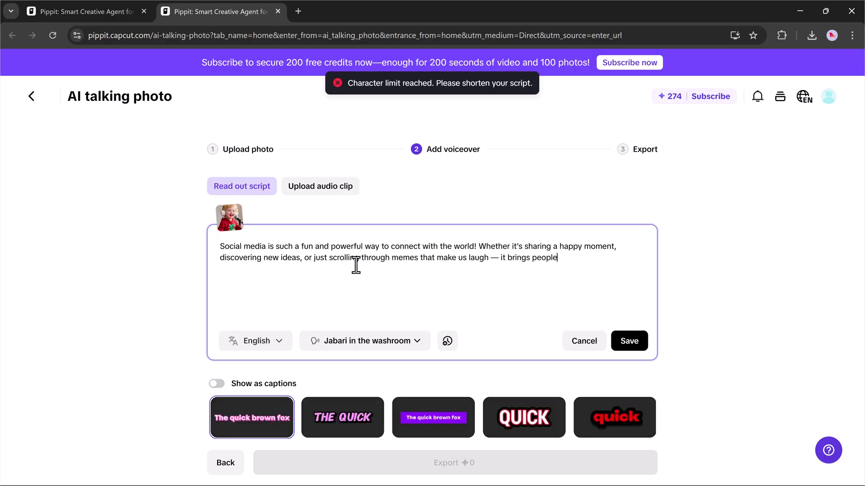
left_click(264, 342)
- Preview voices from the voice library and set Derek as the talking photo's voice
left_click(401, 342)
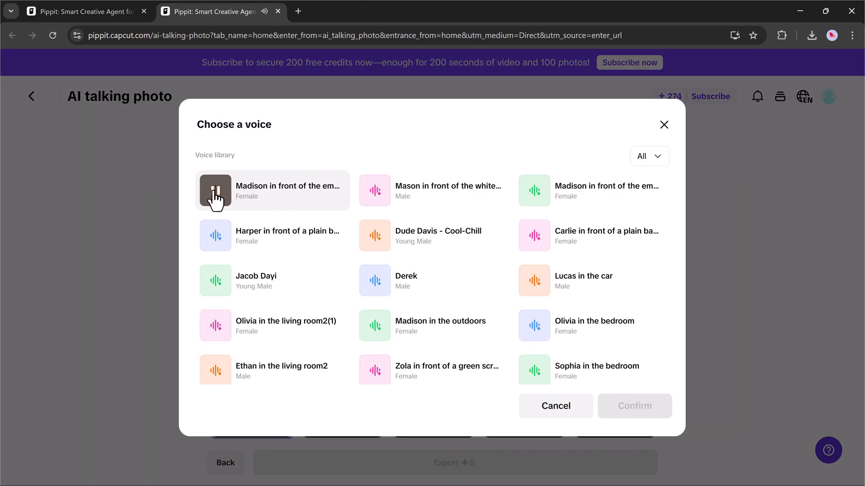
left_click(379, 195)
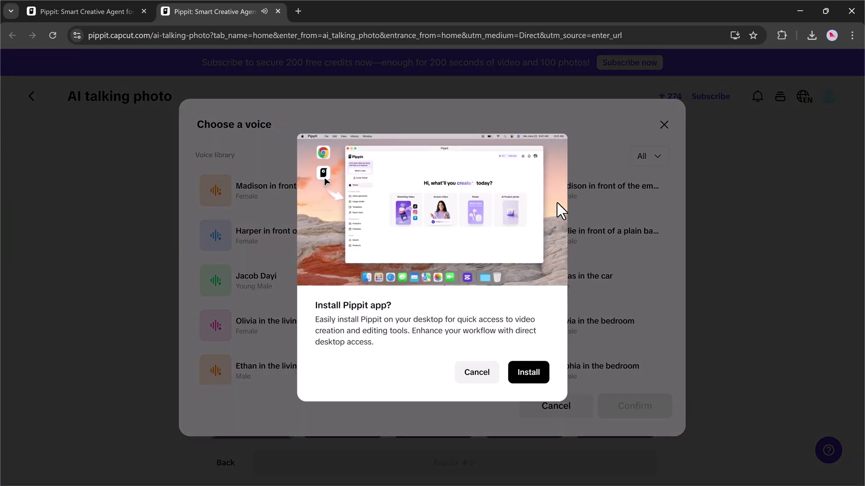
left_click(479, 374)
left_click(535, 238)
scroll(477, 288, "down", 2)
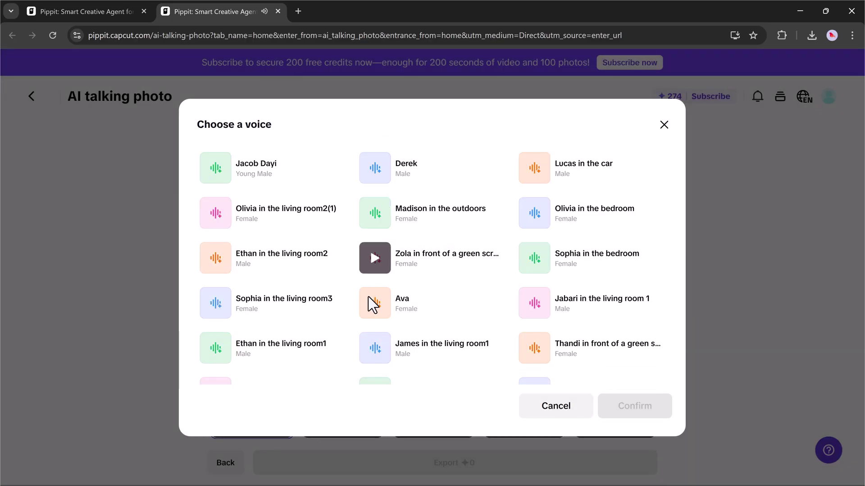
left_click(432, 173)
left_click(635, 406)
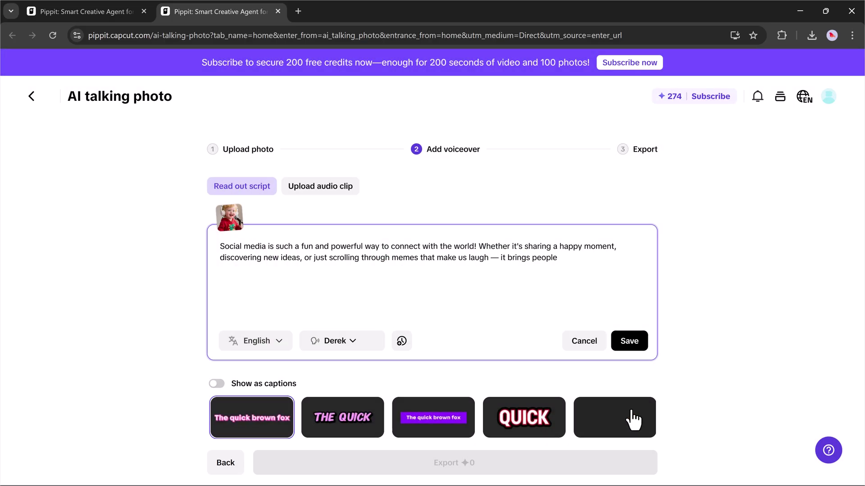
- Show the script as captions, and export the talking photo video as a 30fps MP4 with no watermark
left_click(486, 469)
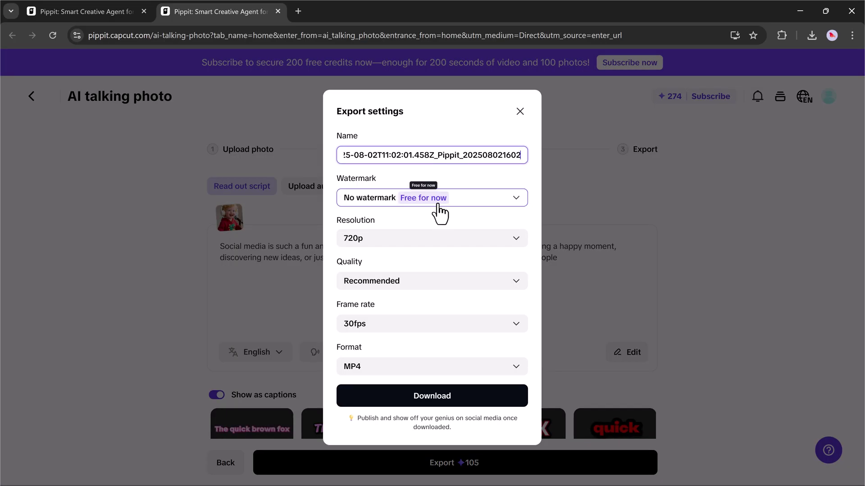
left_click(432, 238)
left_click(412, 327)
left_click(412, 400)
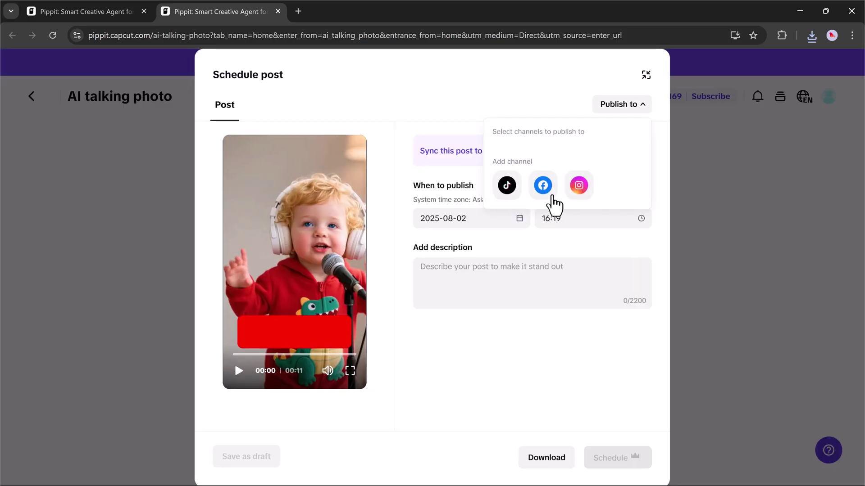
- Play the exported talking photo video and close the post scheduling window
left_click(237, 370)
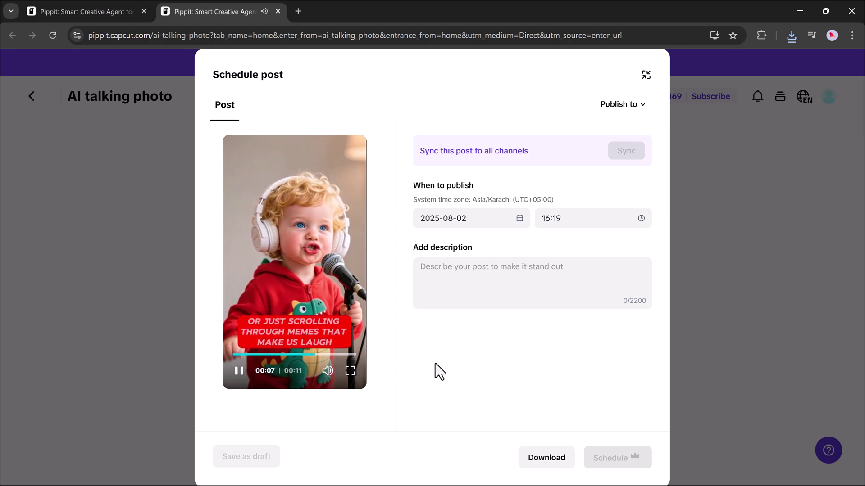
left_click(452, 282)
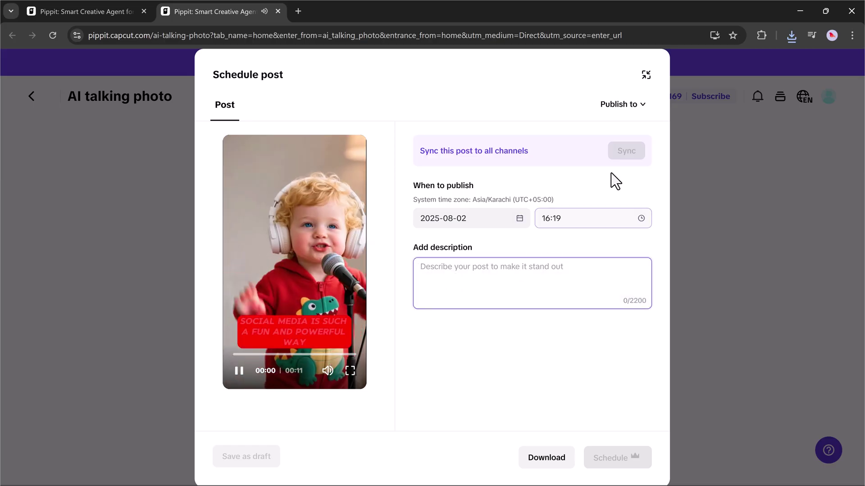
left_click(646, 74)
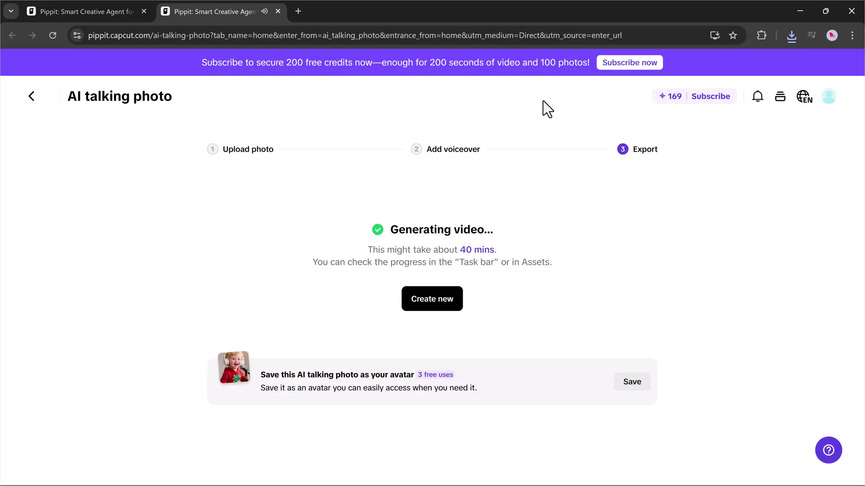
- Start a new product photo from the home page and upload the 2-seater-simple-2 sofa image from the device
left_click(31, 96)
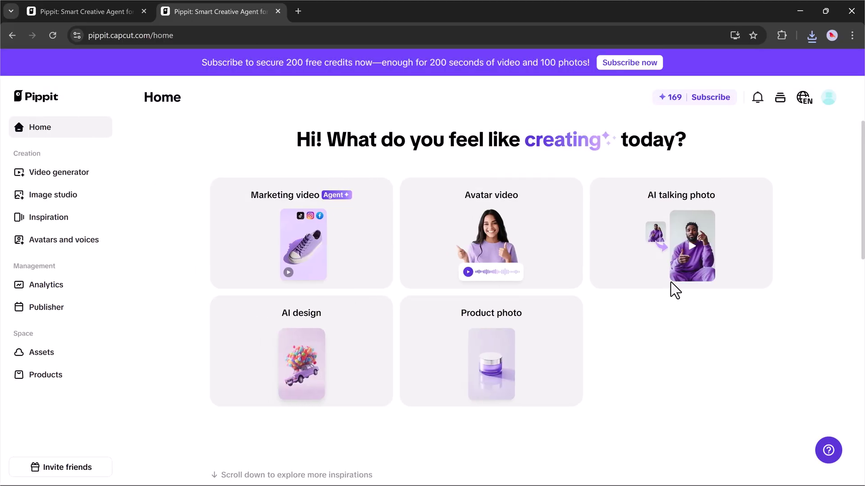
left_click(526, 393)
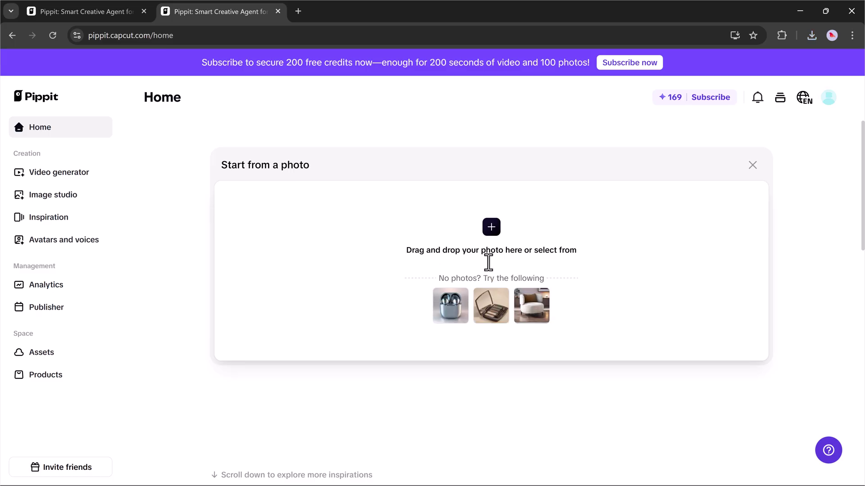
left_click(491, 227)
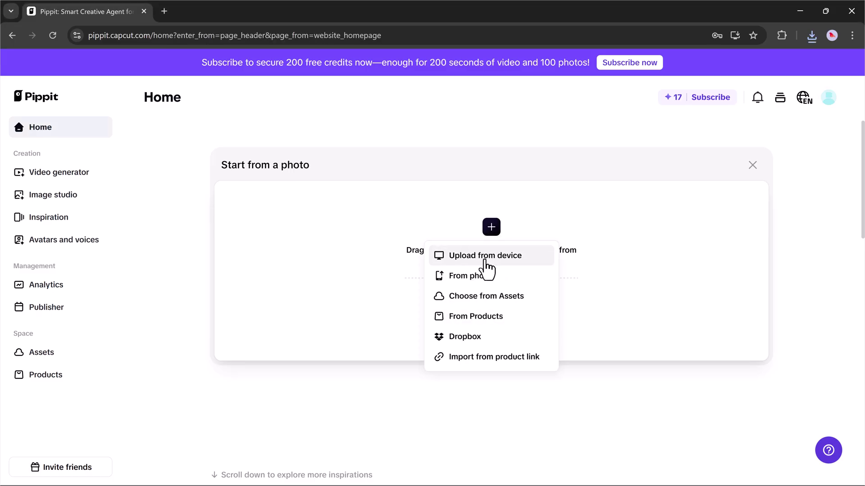
left_click(486, 258)
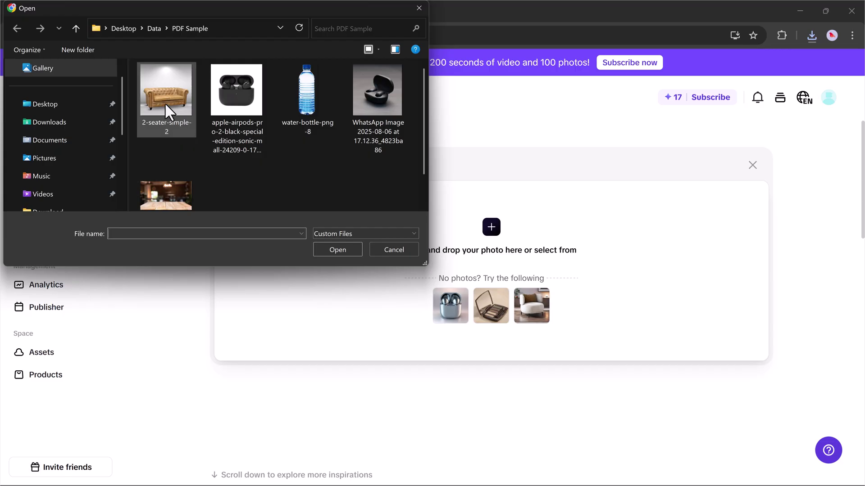
double_click(164, 101)
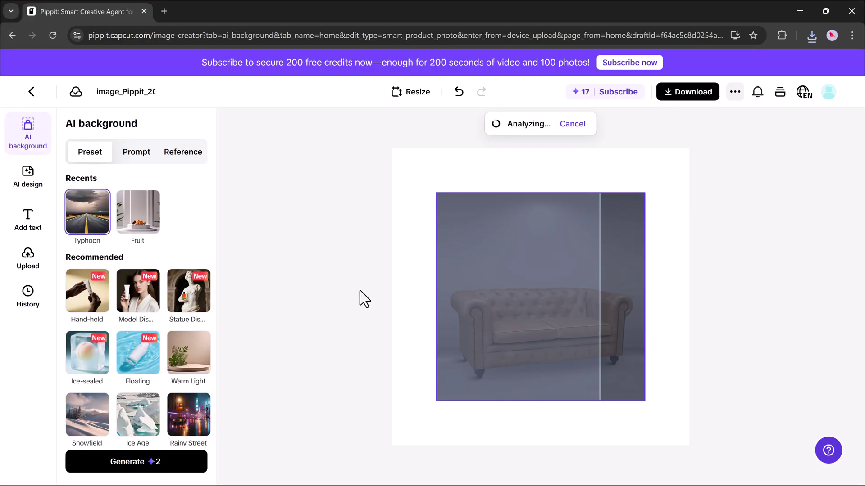
left_click_drag(453, 249, 431, 242)
left_click_drag(516, 283, 518, 285)
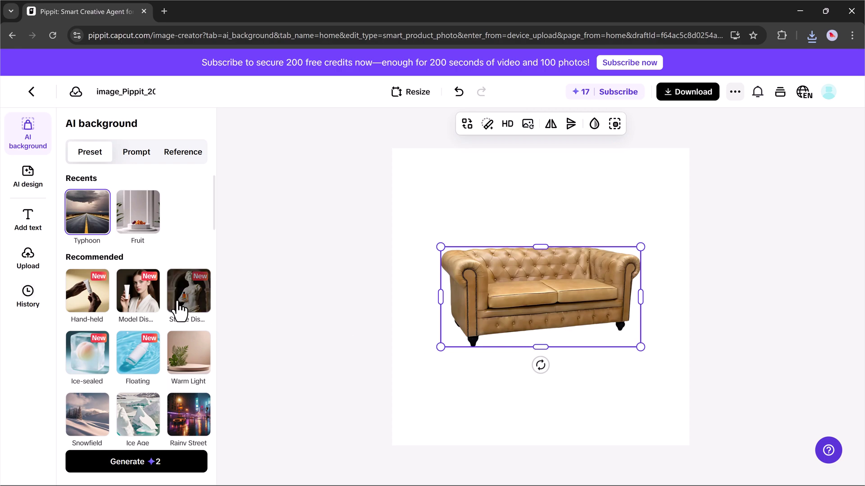
- Browse the preset AI backgrounds, upload the 7x5ft office backdrop photo from the device, and add it to the sofa canvas
scroll(178, 305, "down", 3)
scroll(153, 259, "down", 5)
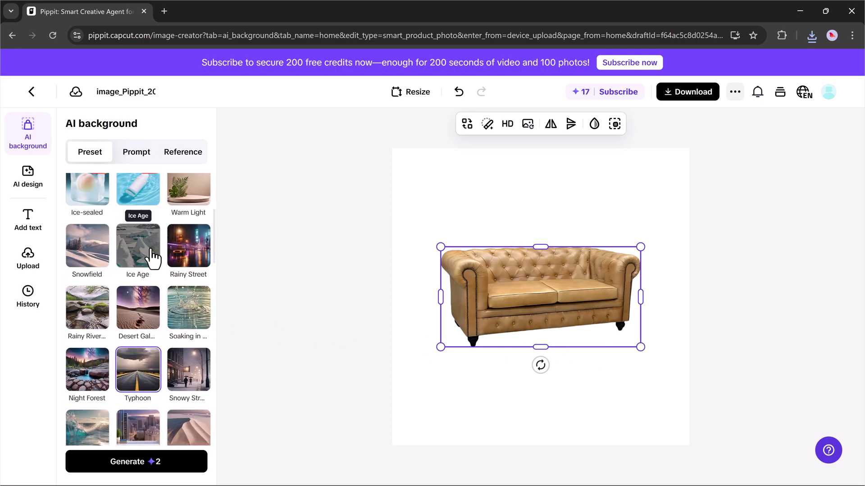
scroll(154, 259, "down", 6)
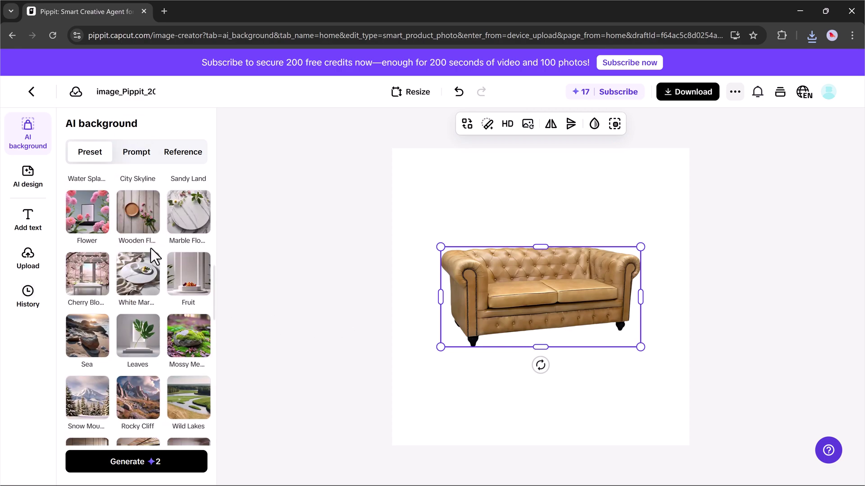
key("Escape")
mouse_move(120, 164)
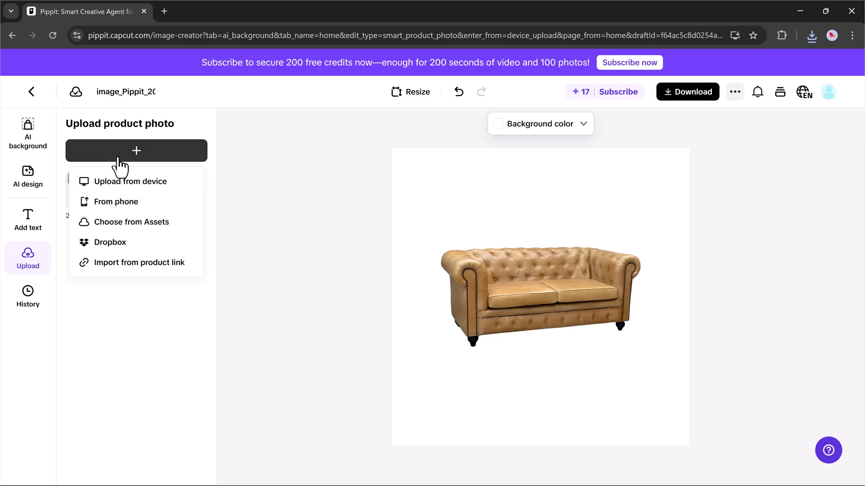
left_click(123, 184)
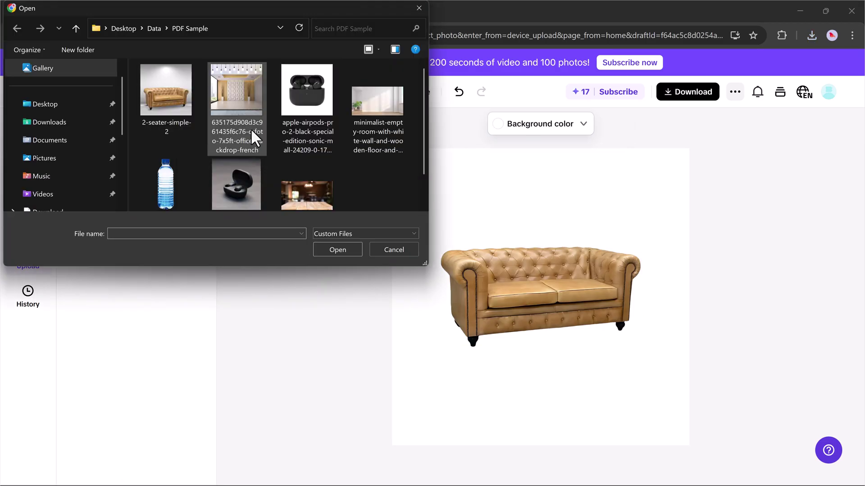
double_click(245, 110)
left_click(98, 198)
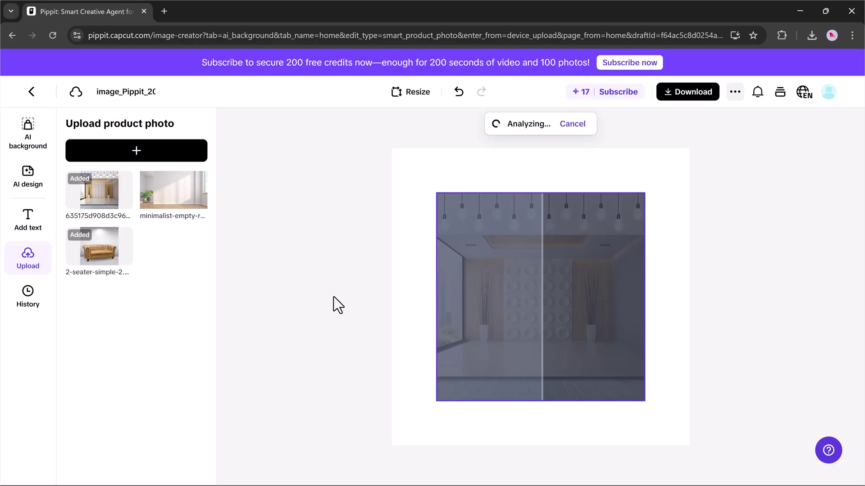
- Enlarge the office backdrop to fill the canvas, and slightly shrink the sofa and place it on the room's floor
left_click_drag(471, 226, 427, 178)
left_click_drag(600, 350, 696, 452)
left_click(533, 340)
left_click_drag(533, 339, 527, 380)
left_click_drag(629, 395, 621, 396)
left_click_drag(518, 342, 509, 359)
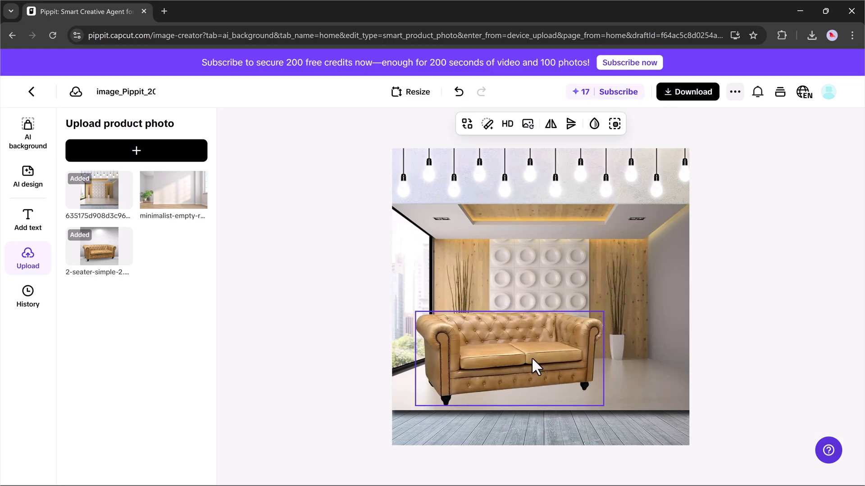
left_click(737, 337)
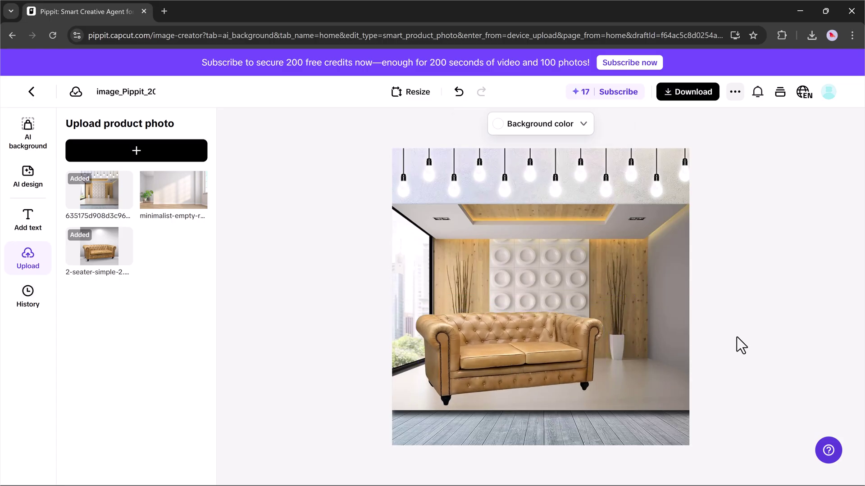